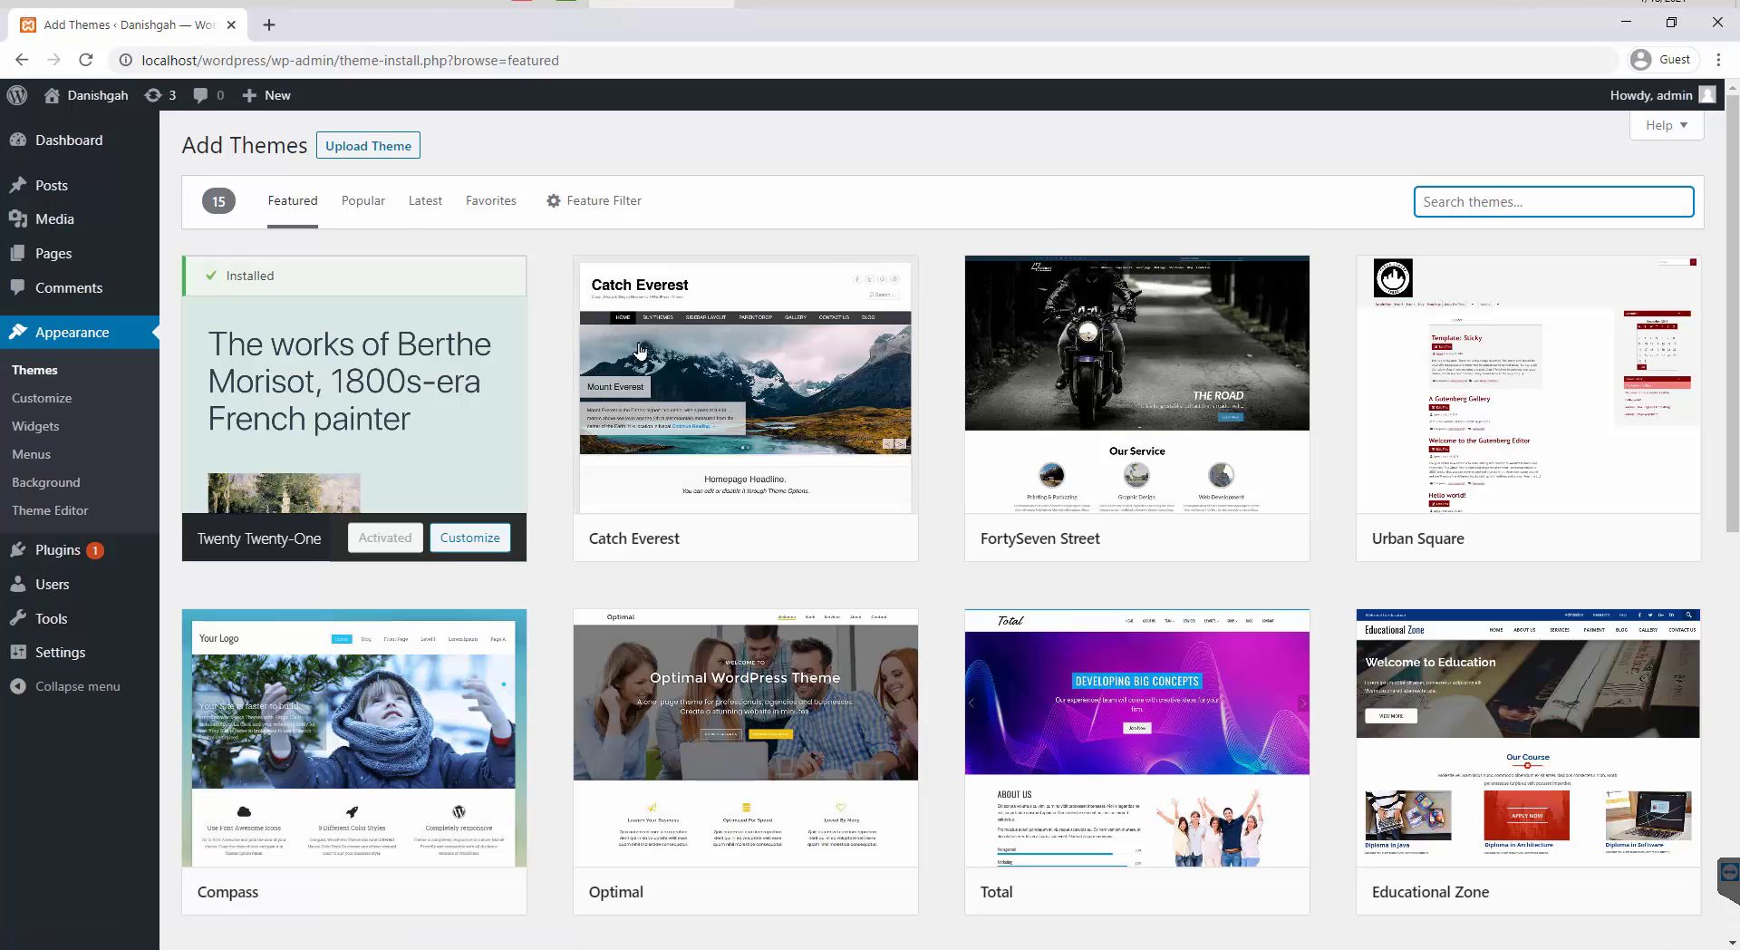
{"action": "scroll", "coordinate": [771, 590], "scroll_direction": "down", "scroll_amount": 2}
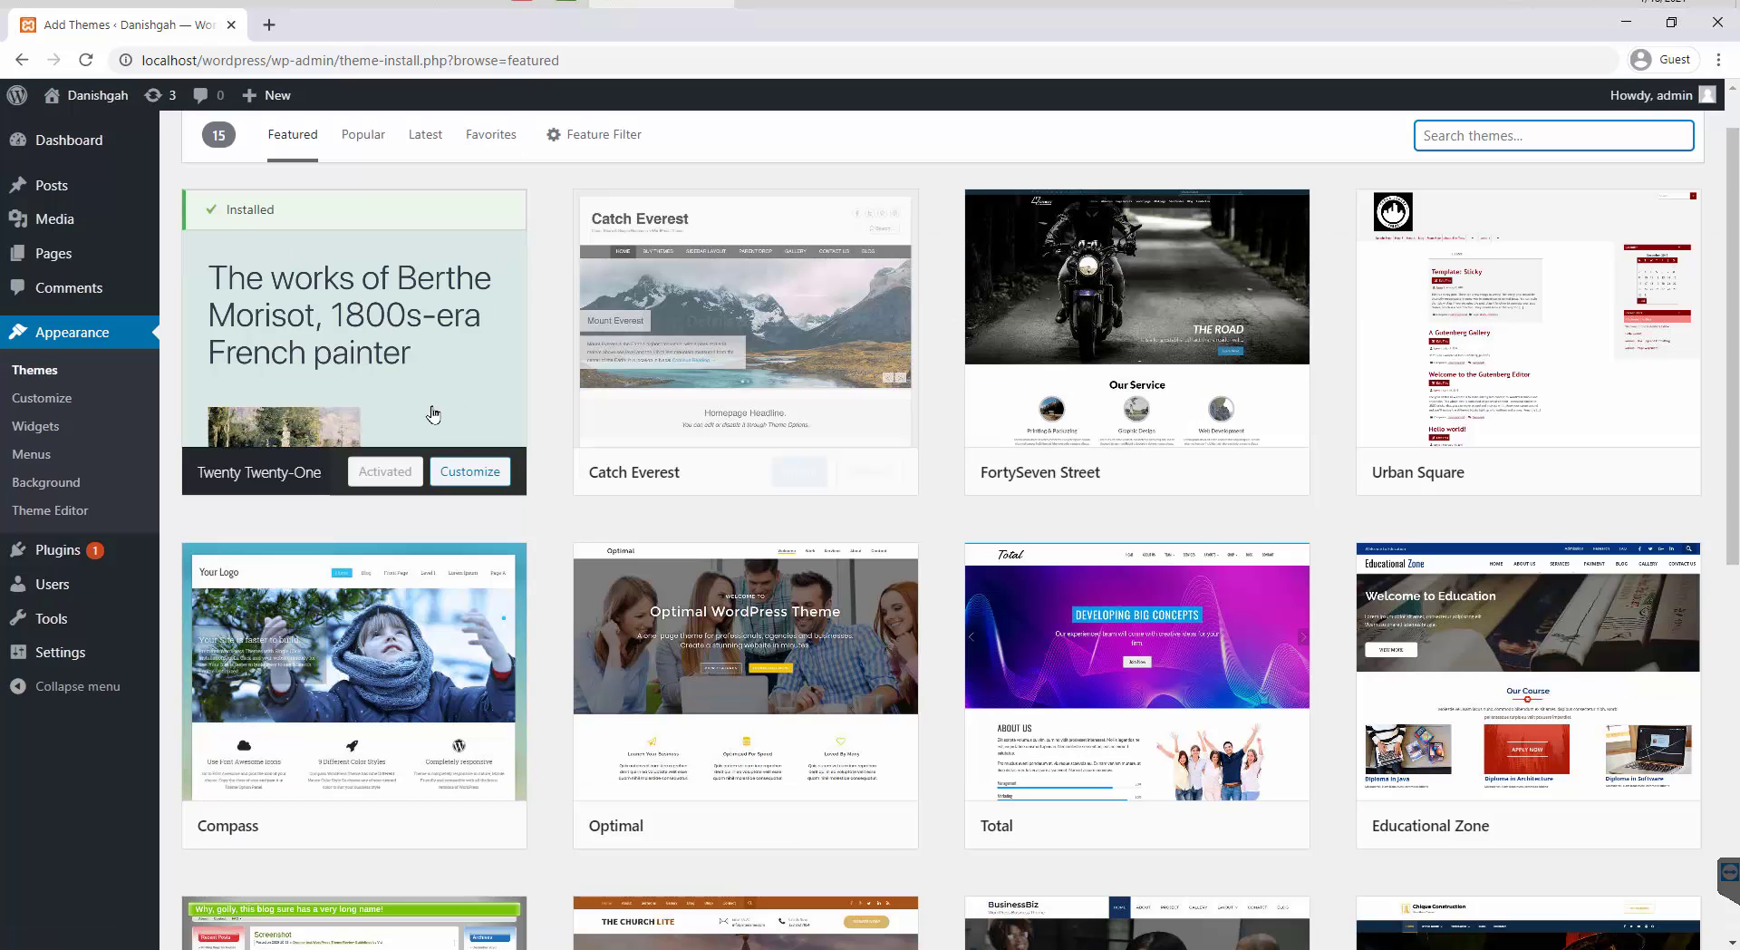
{"action": "scroll", "coordinate": [380, 390], "scroll_direction": "up", "scroll_amount": 2}
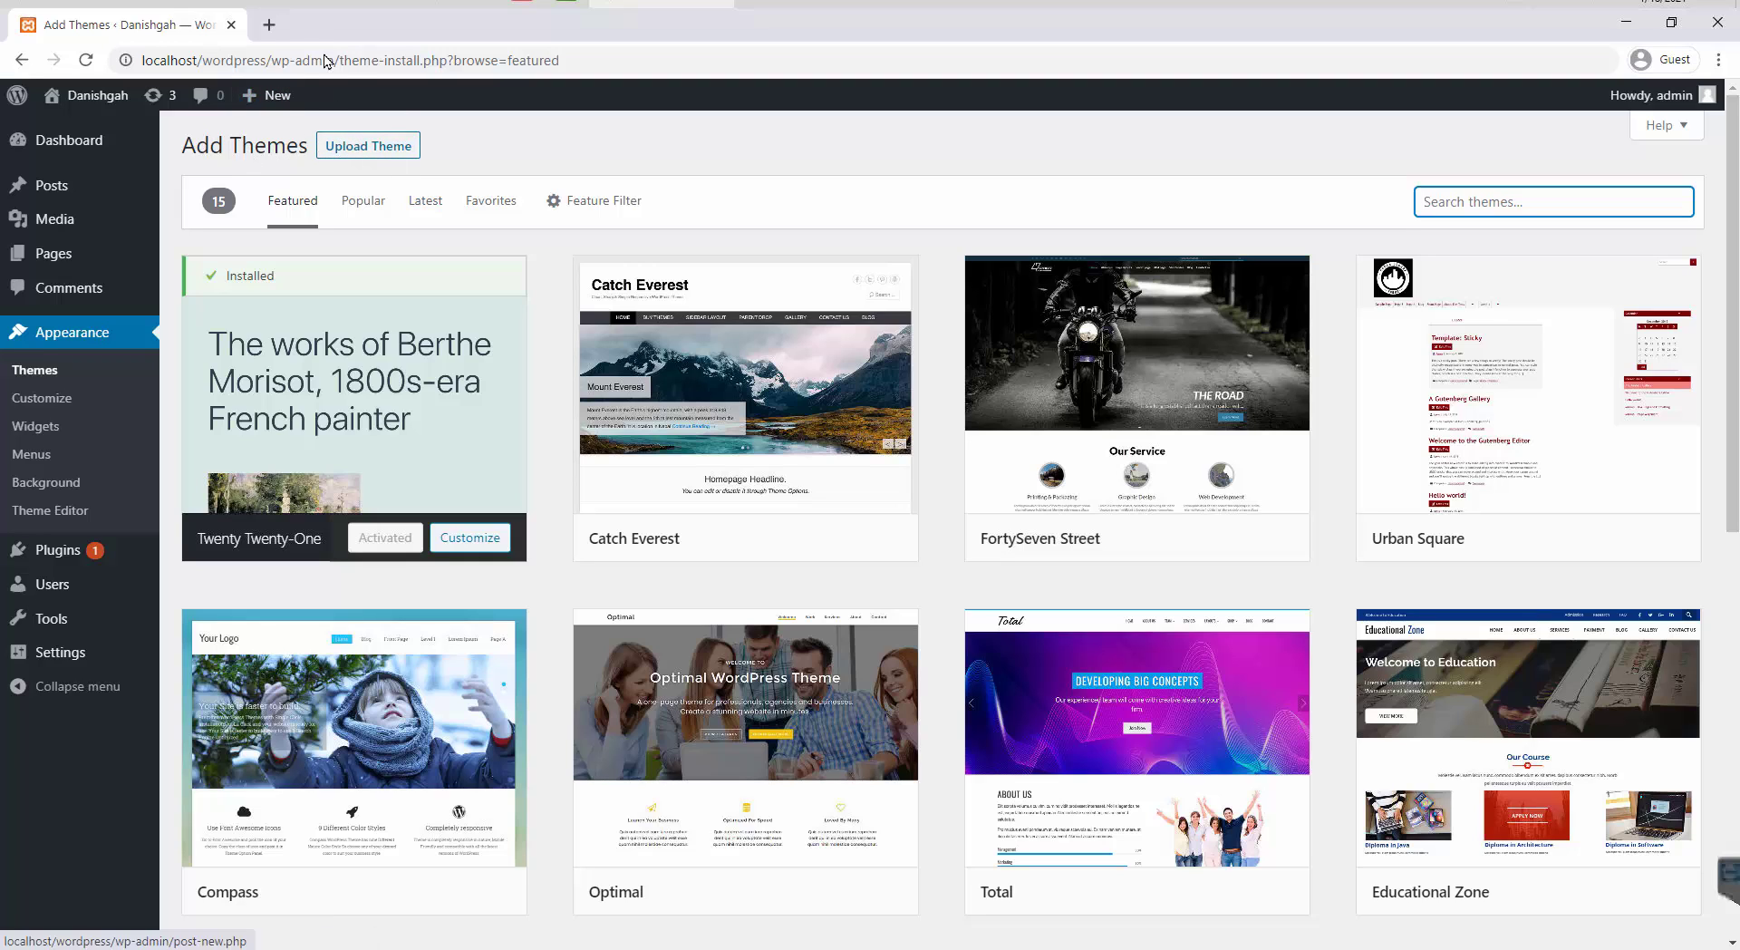
- Open wordpress.org in a new browser tab and go to its Themes directory
{"action": "key", "text": "ctrl+t"}
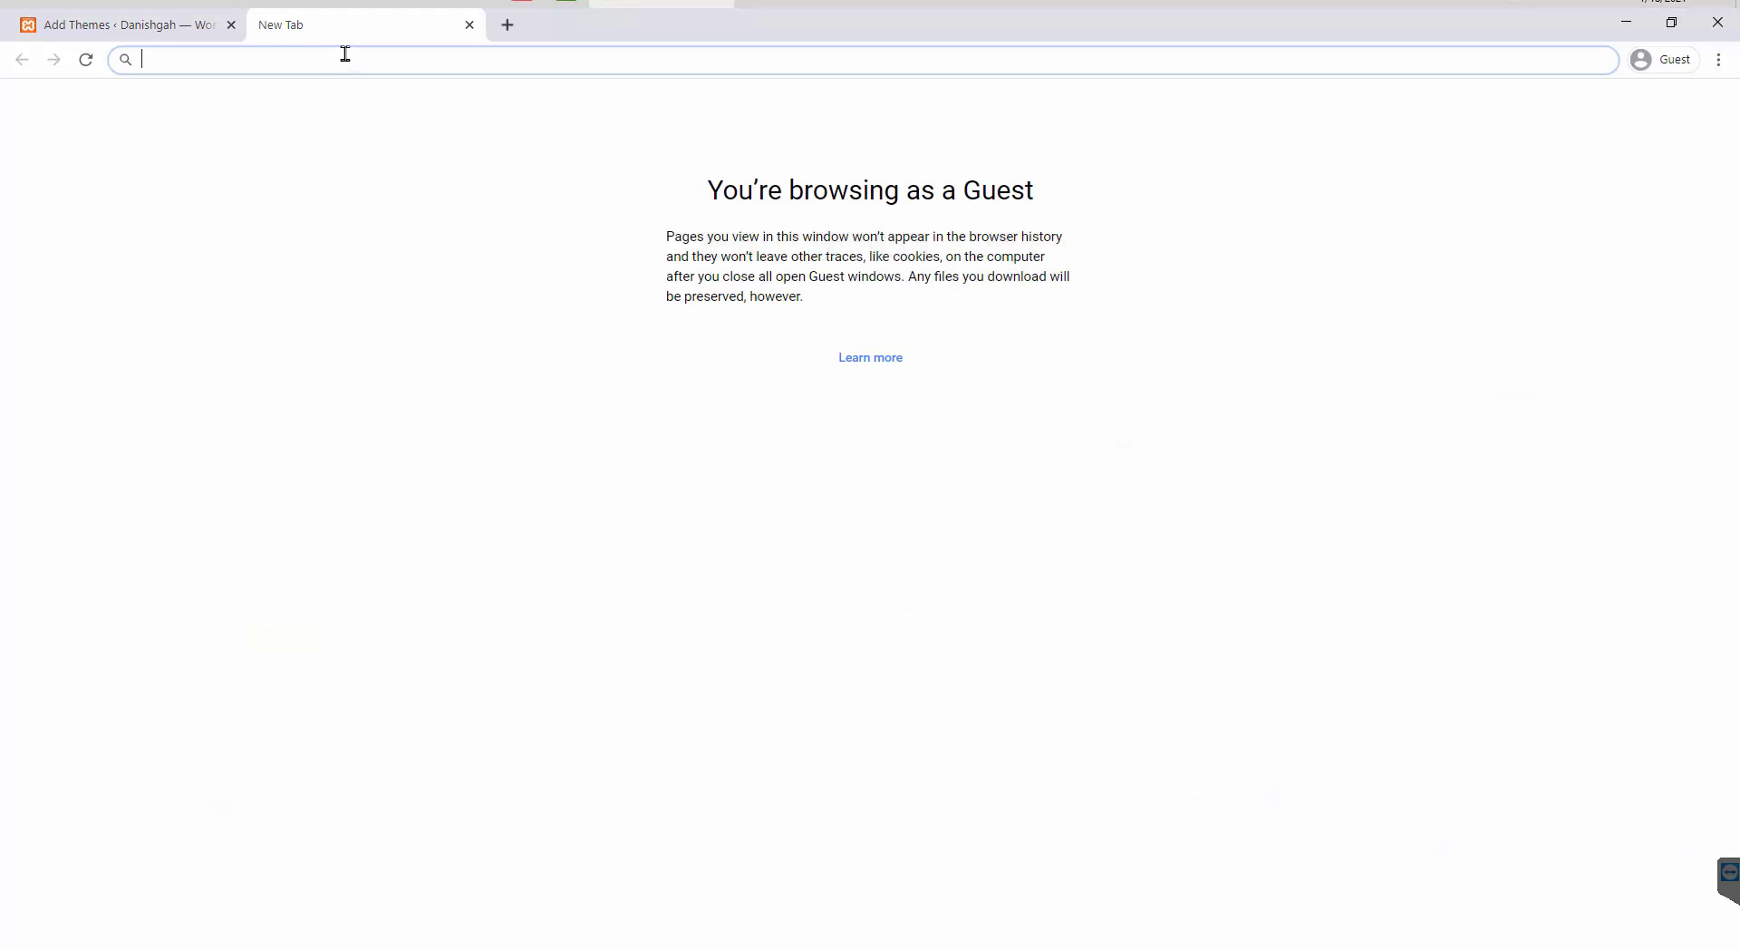
{"action": "type", "text": "wordpress.org"}
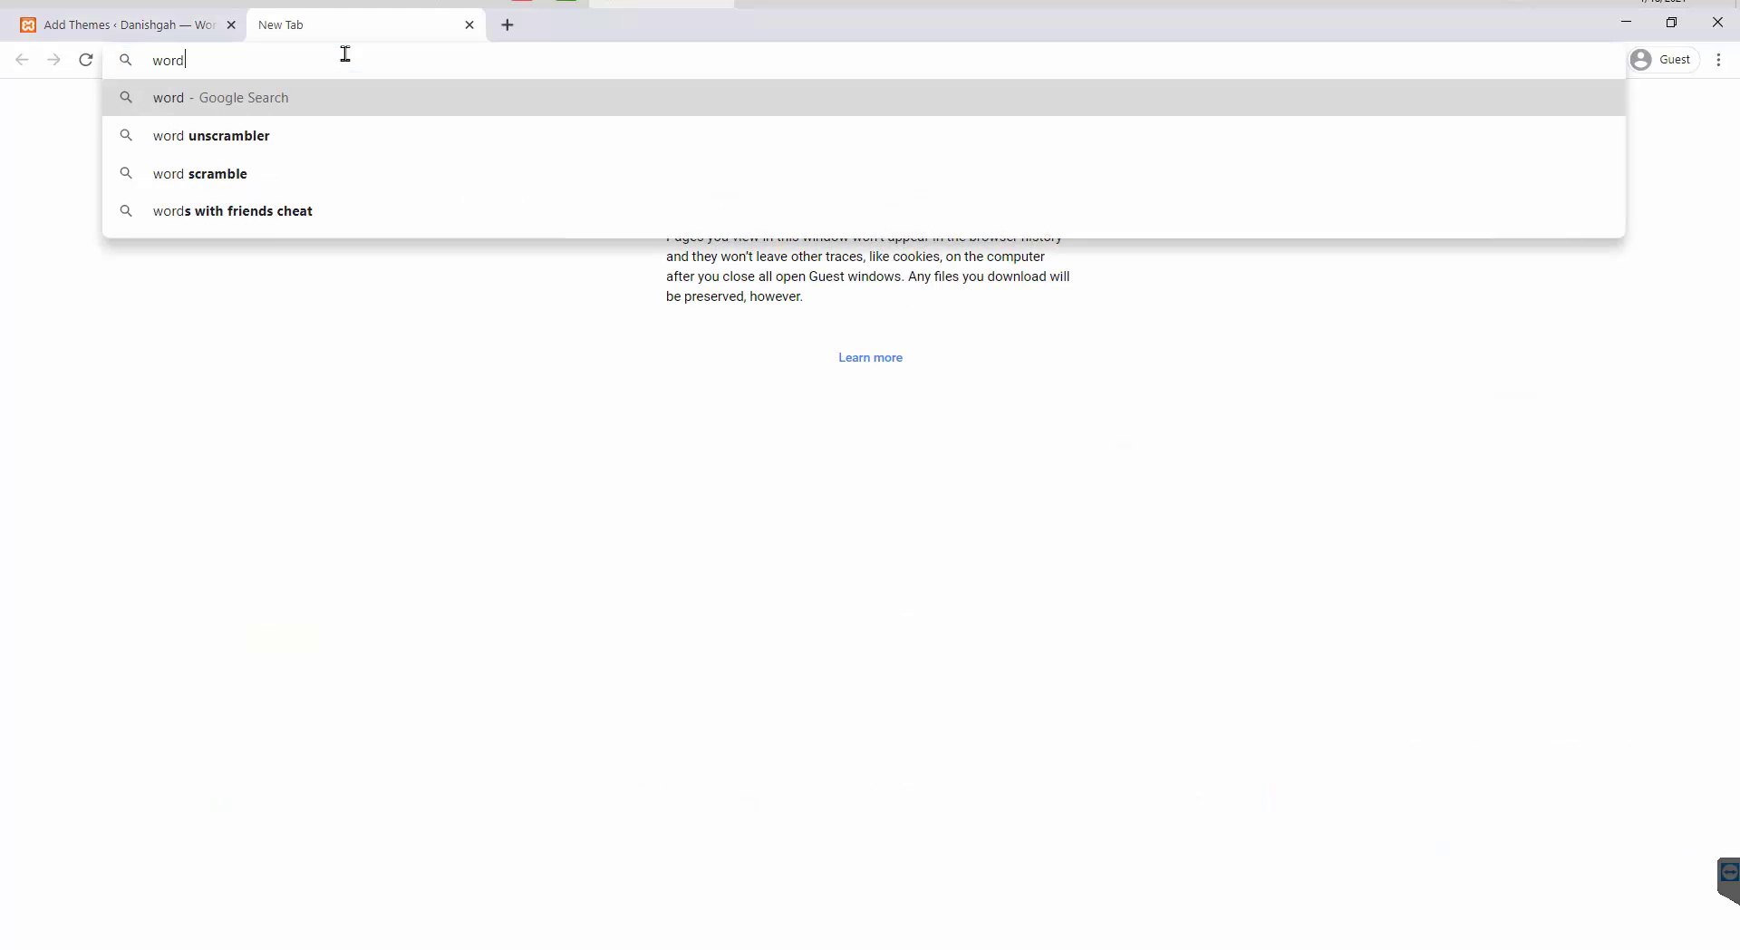
{"action": "key", "text": "Return"}
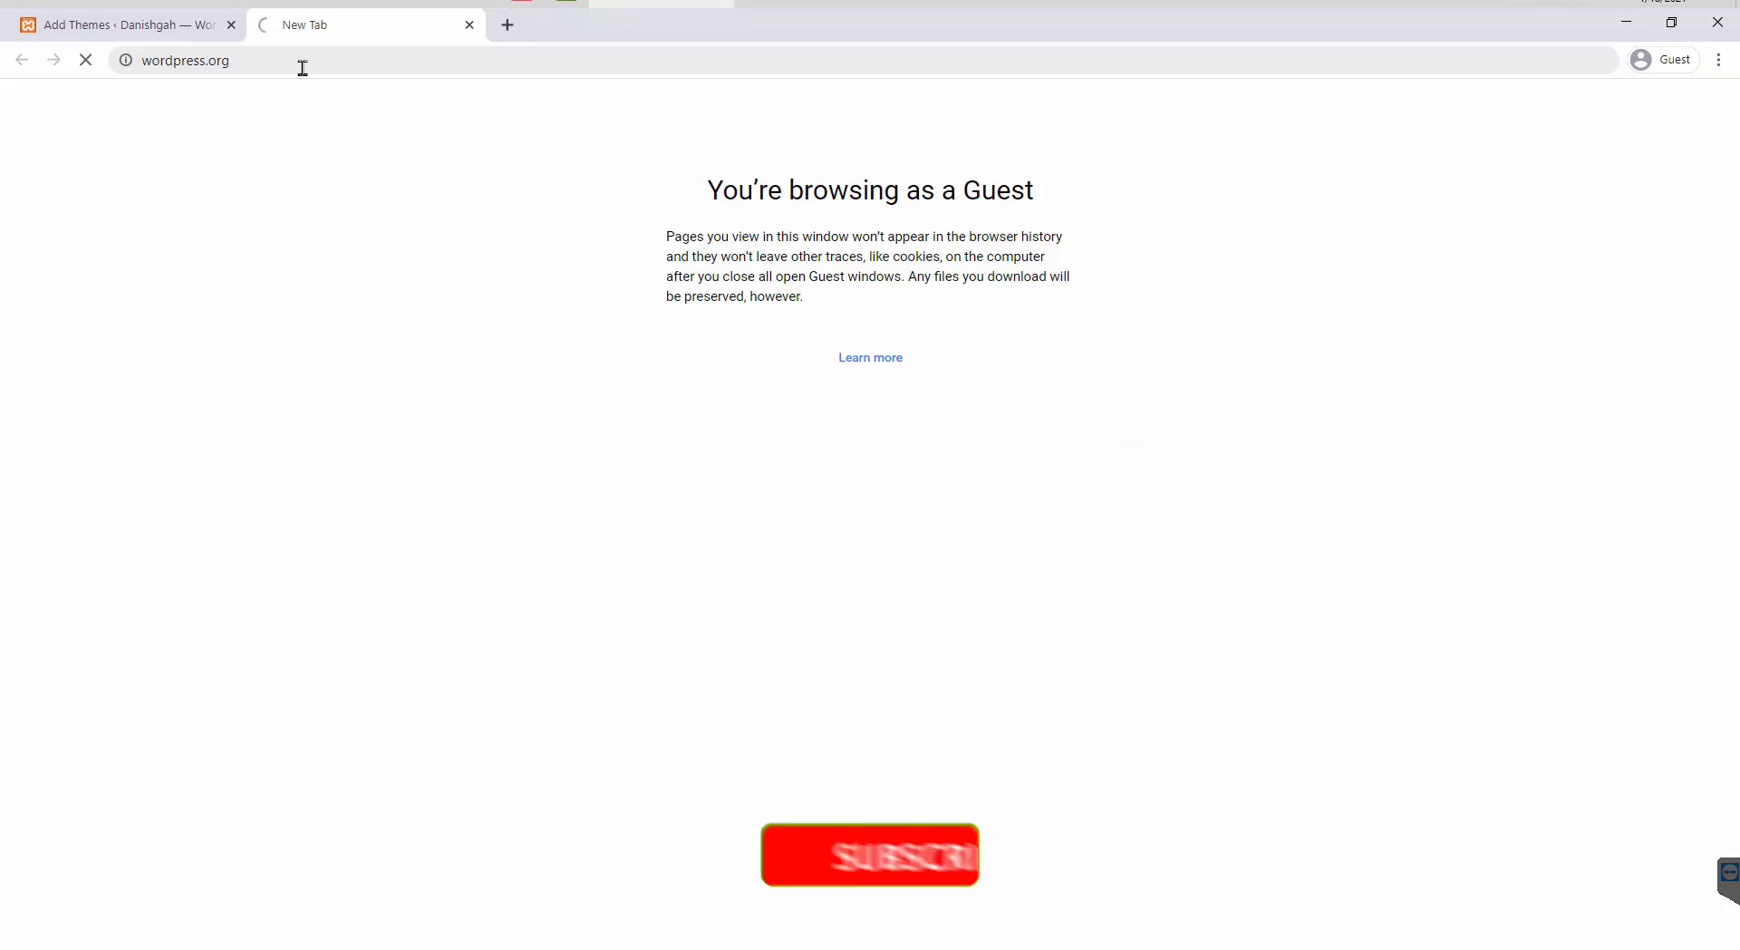
{"action": "key", "text": "ctrl+shift+Tab"}
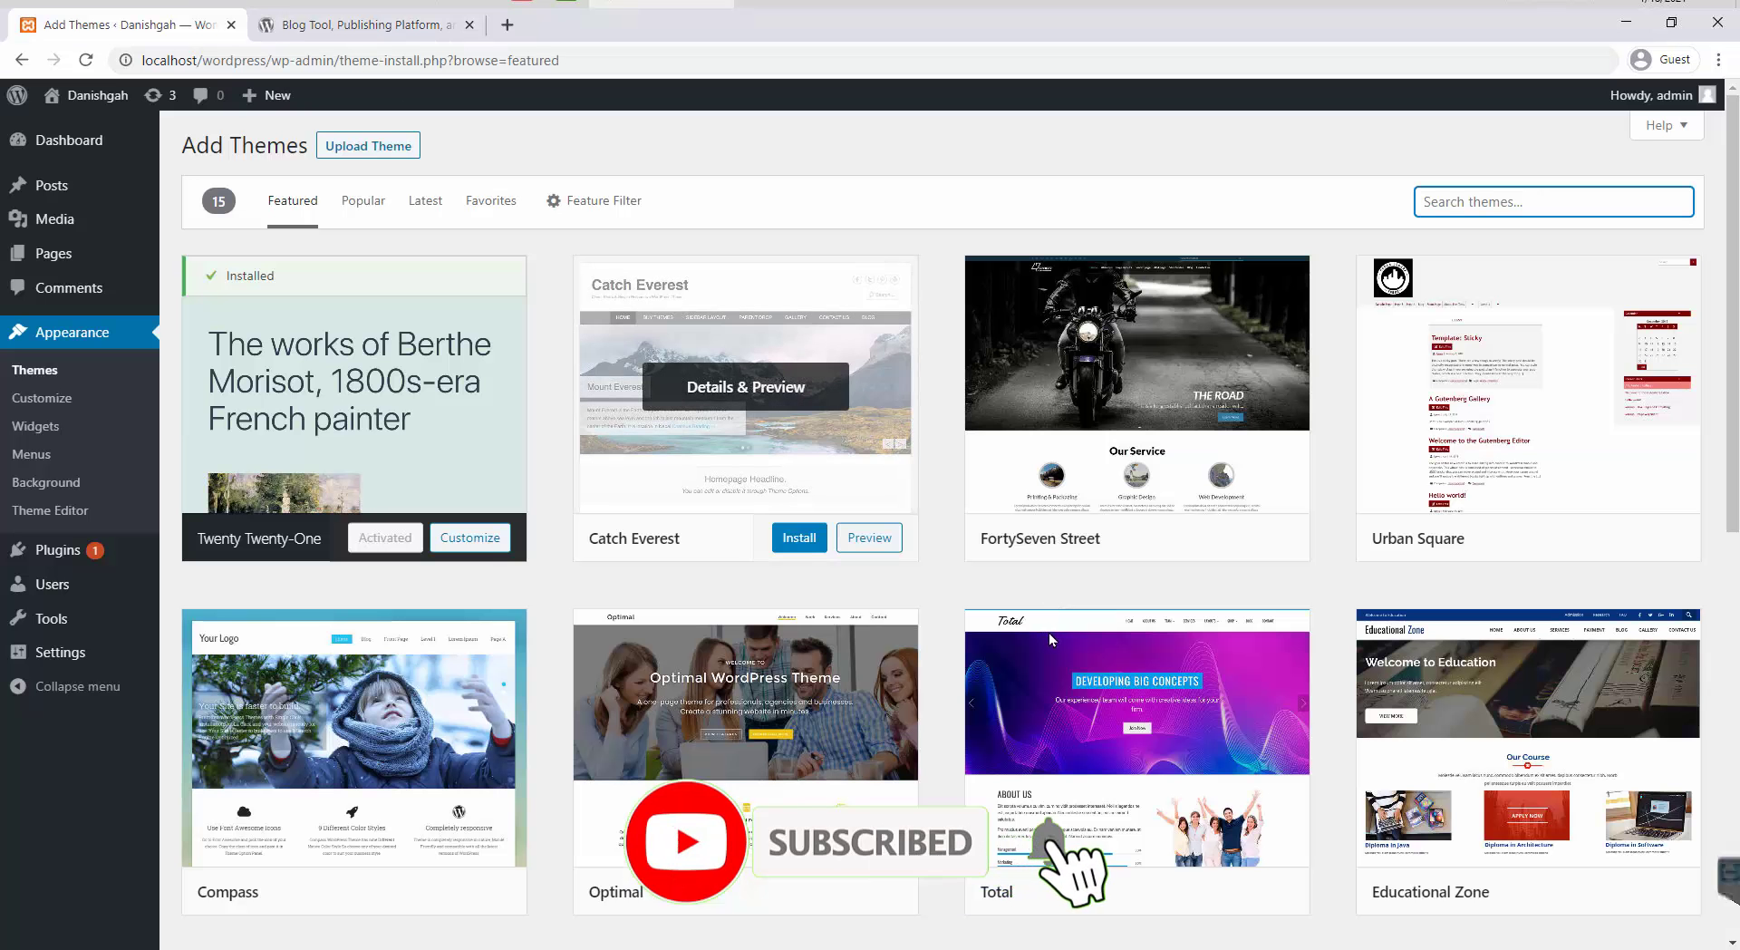
{"action": "left_click", "coordinate": [1444, 201]}
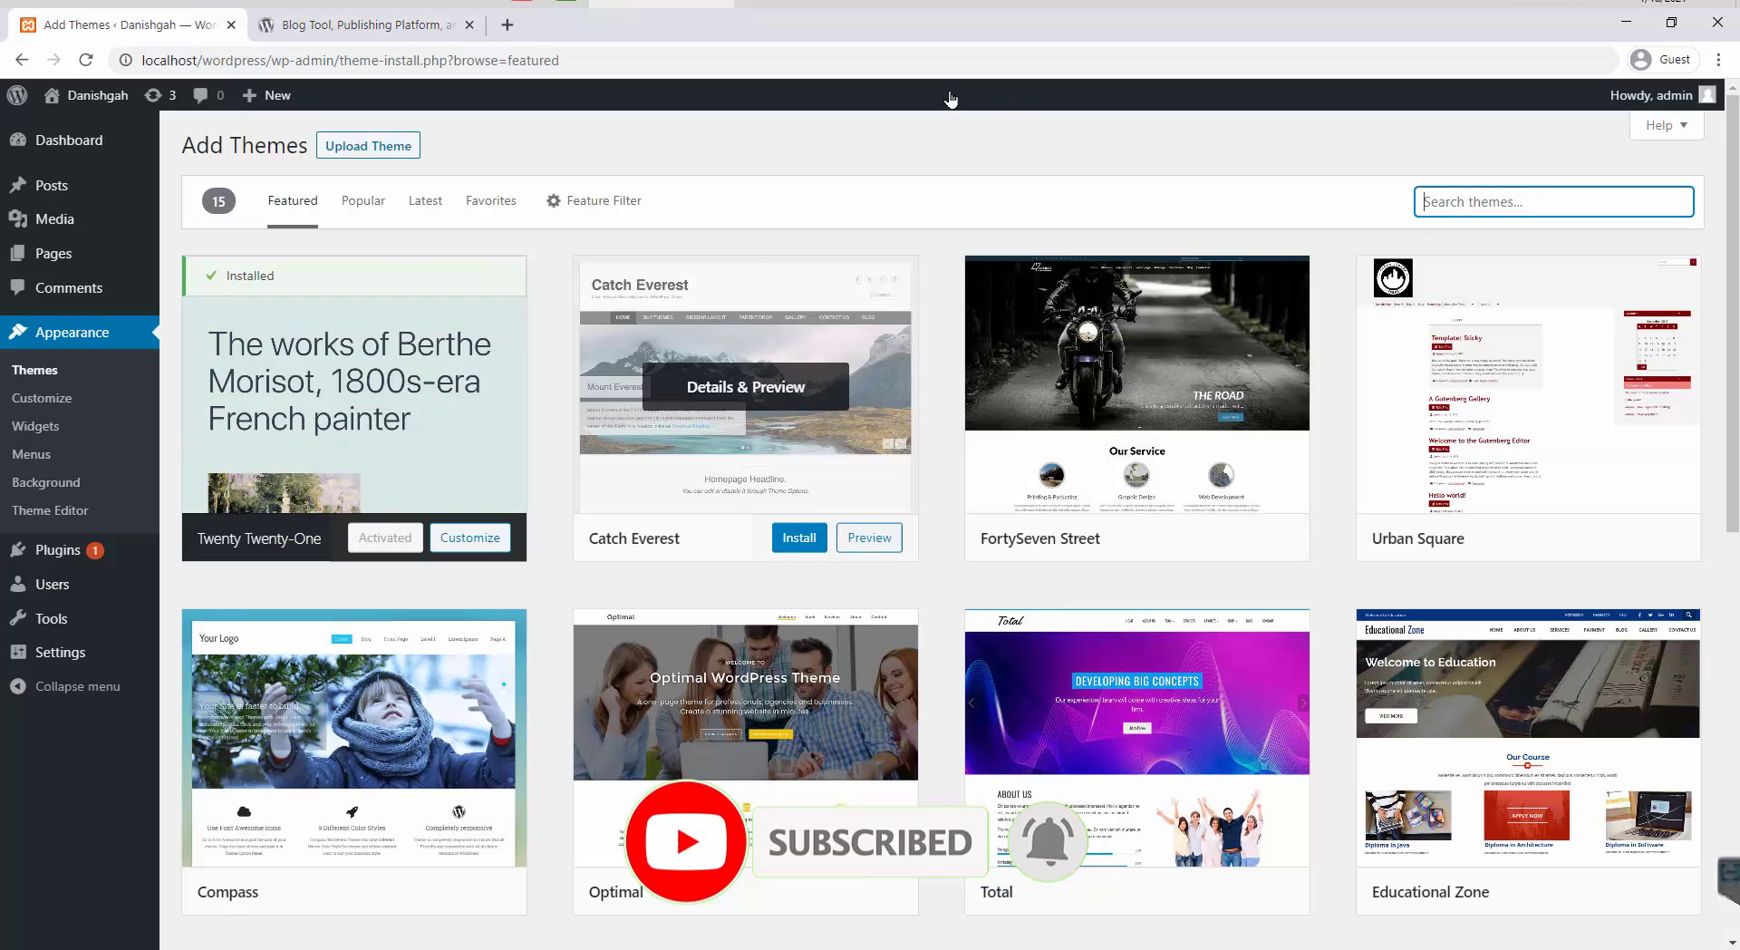
{"action": "left_click", "coordinate": [361, 27]}
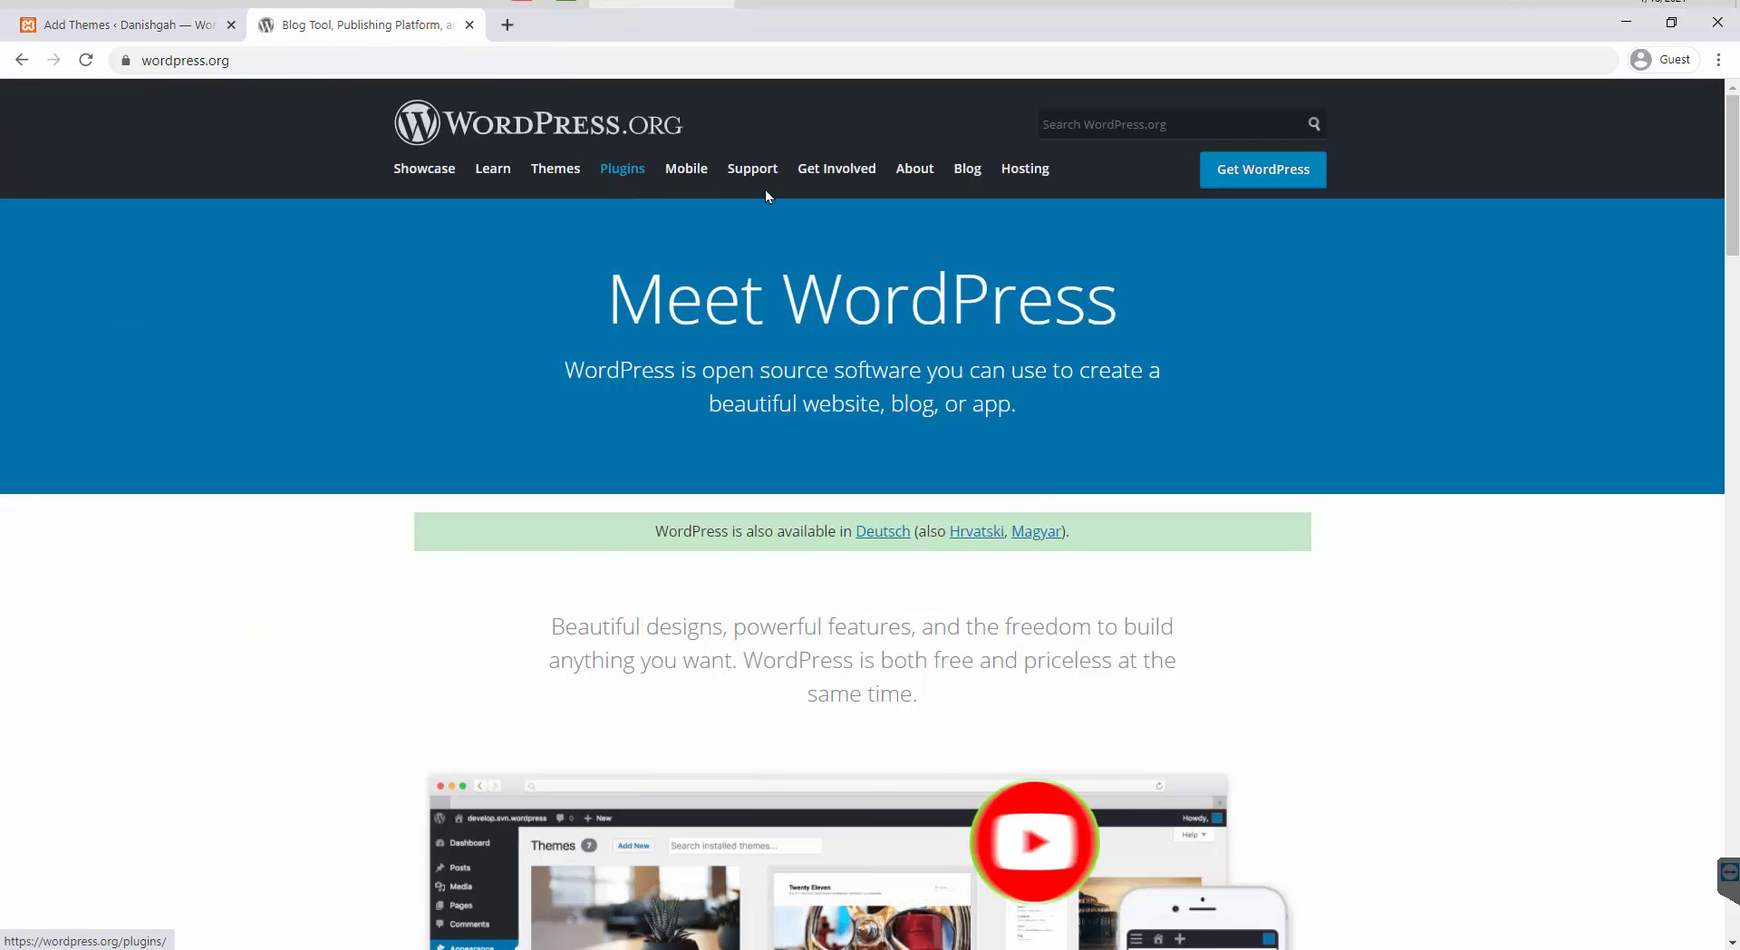
{"action": "left_click", "coordinate": [579, 178]}
{"action": "left_click", "coordinate": [136, 34]}
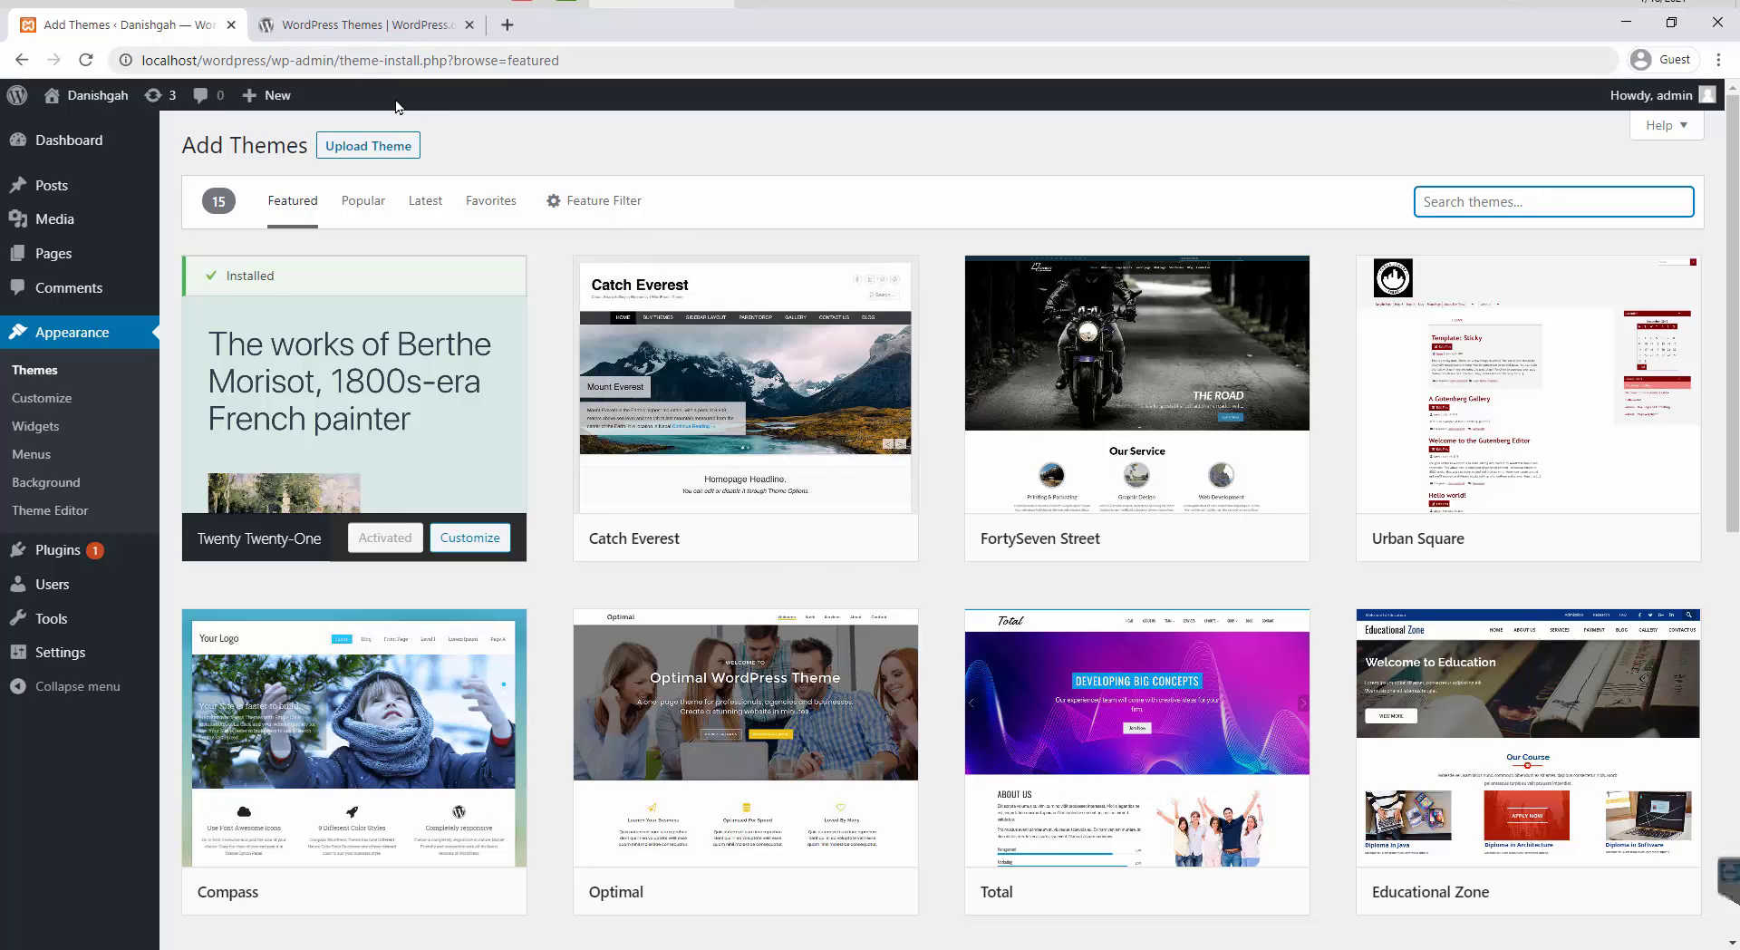
{"action": "left_click", "coordinate": [335, 26]}
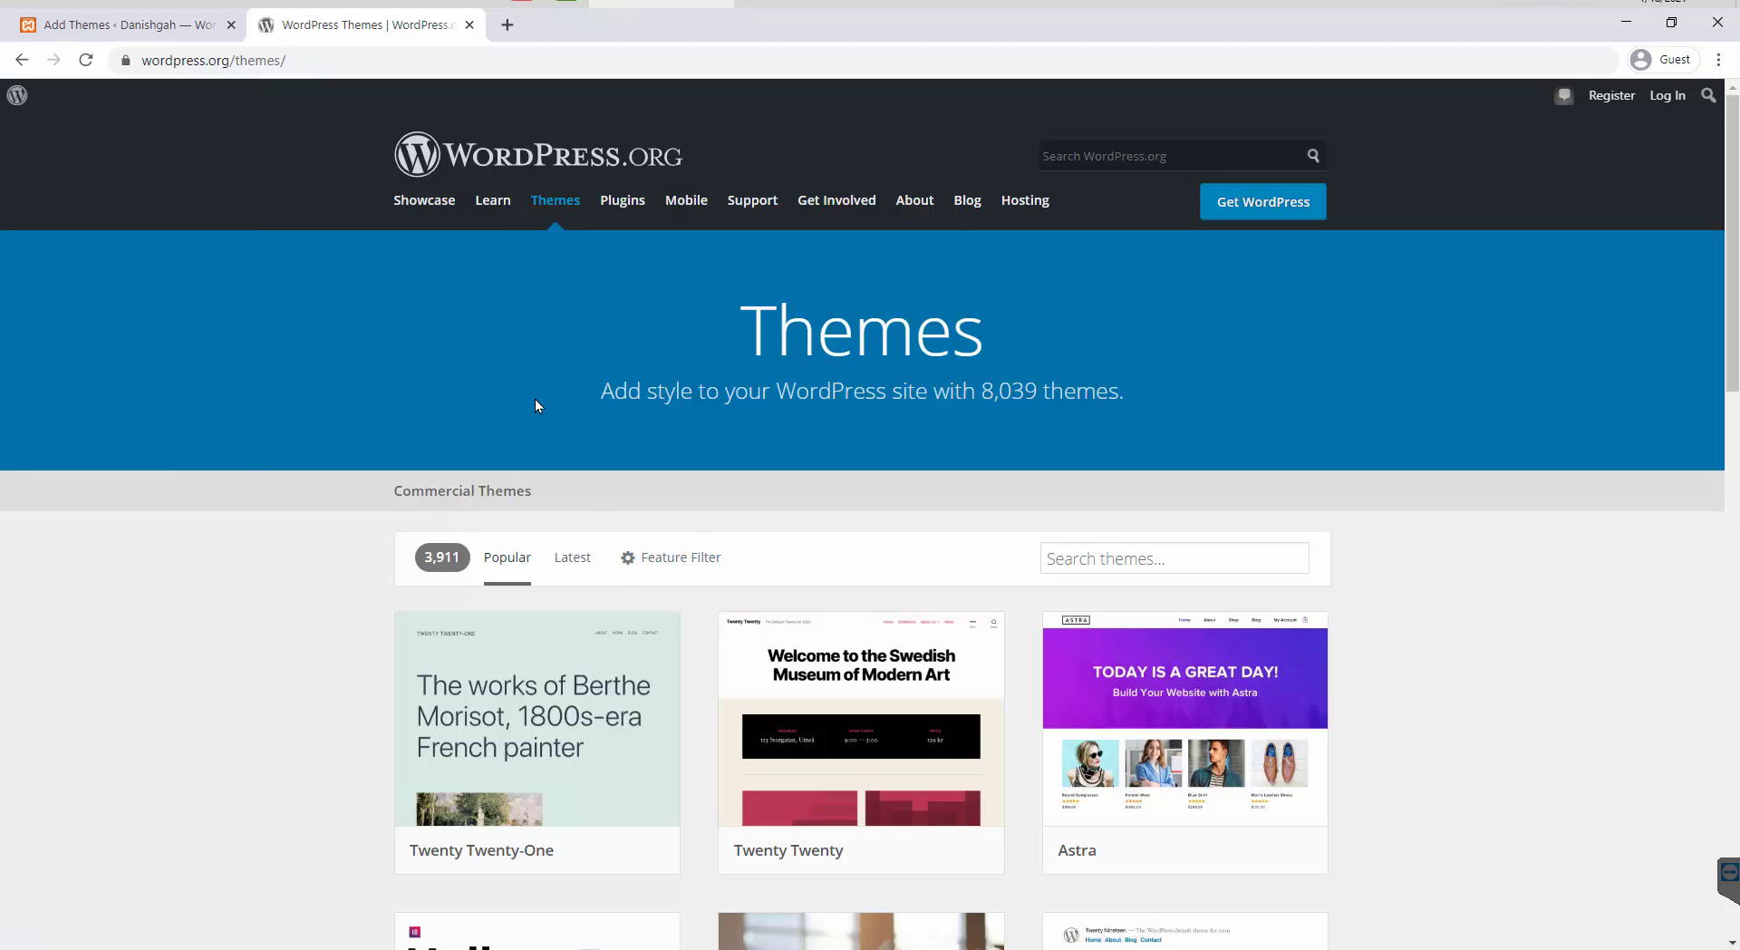
{"action": "scroll", "coordinate": [581, 390], "scroll_direction": "down", "scroll_amount": 3}
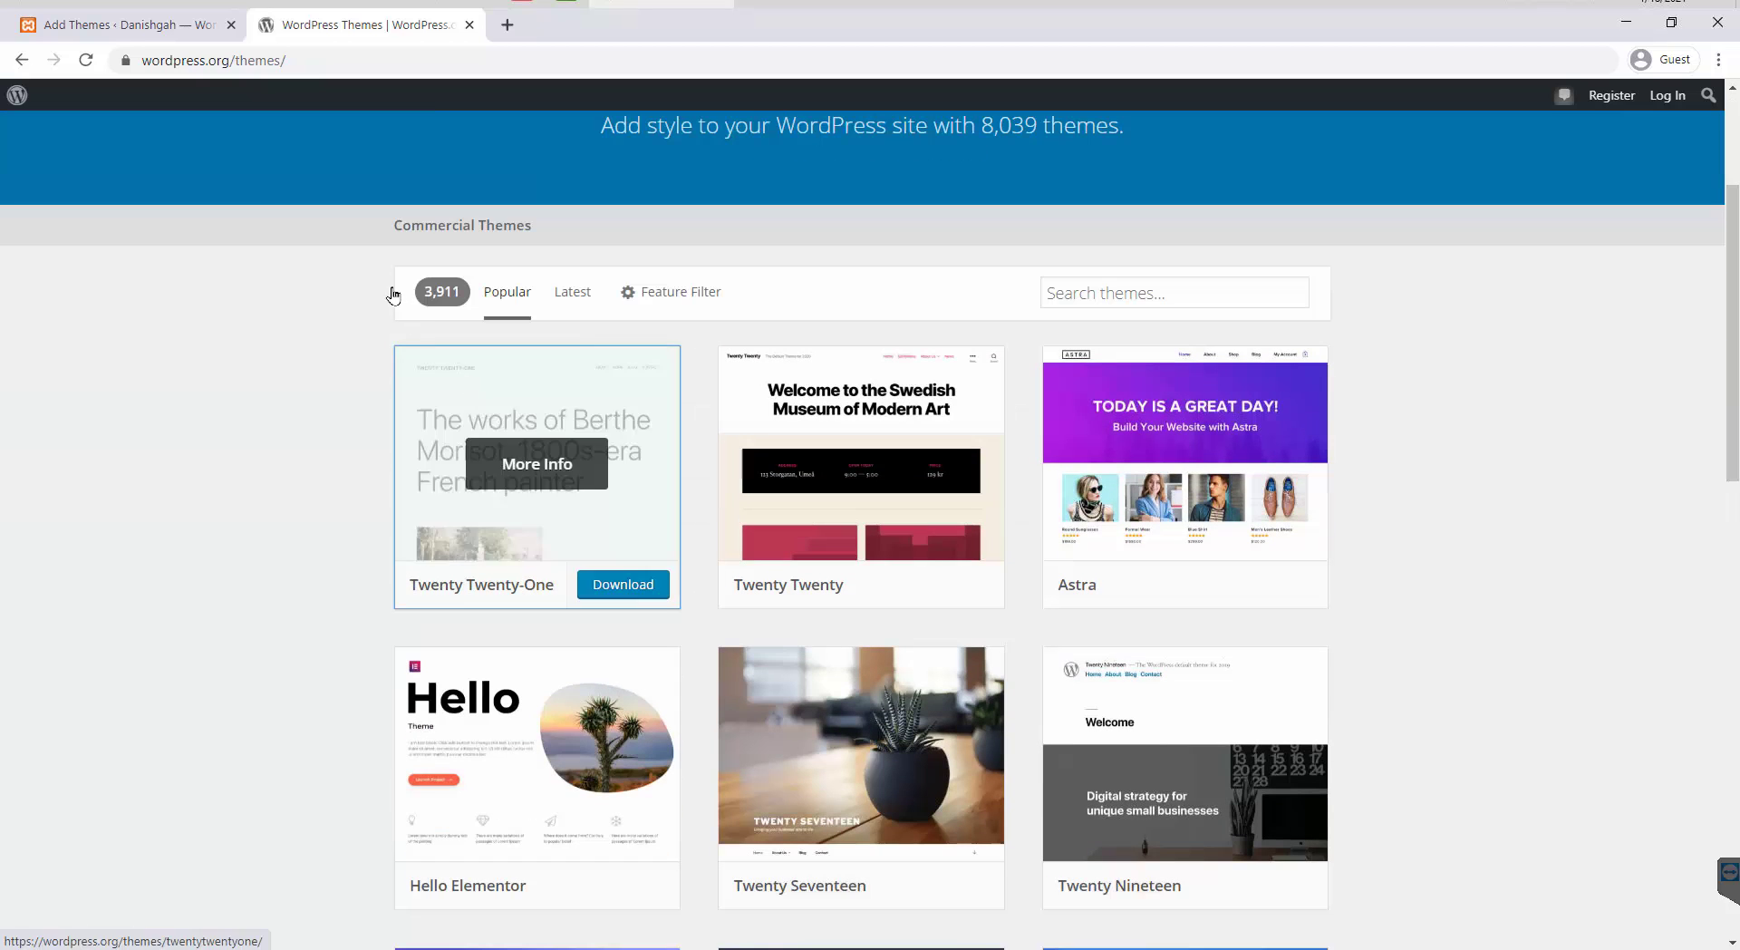
{"action": "left_click", "coordinate": [115, 24]}
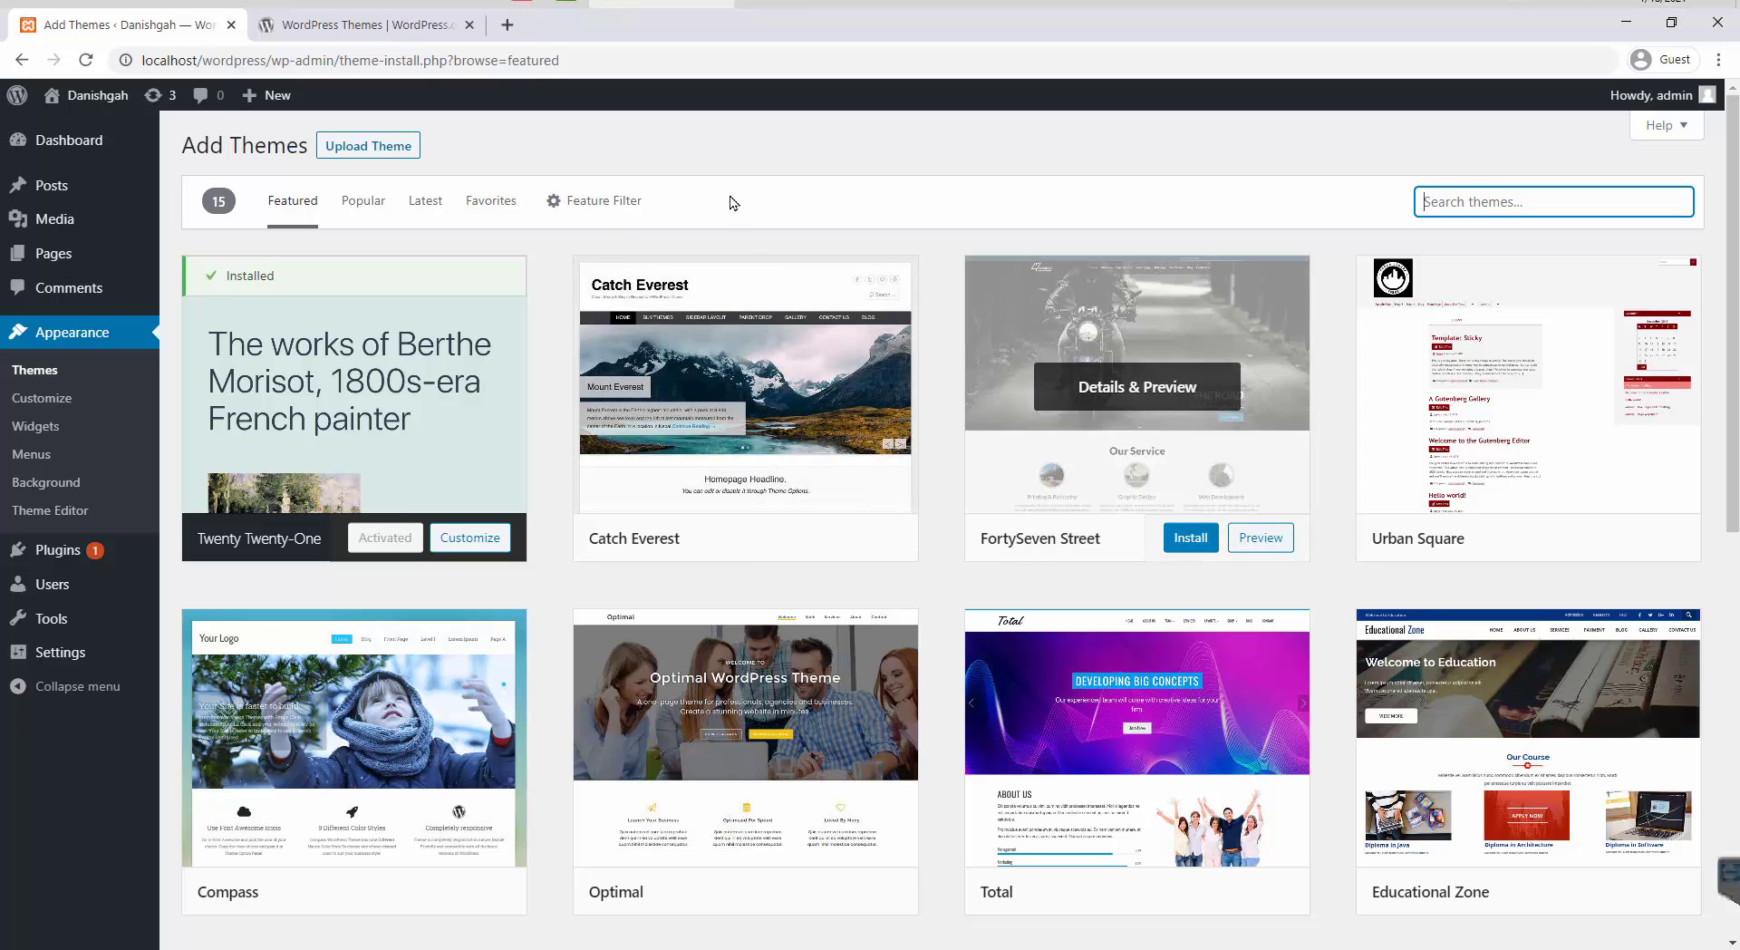
{"action": "left_click", "coordinate": [332, 27]}
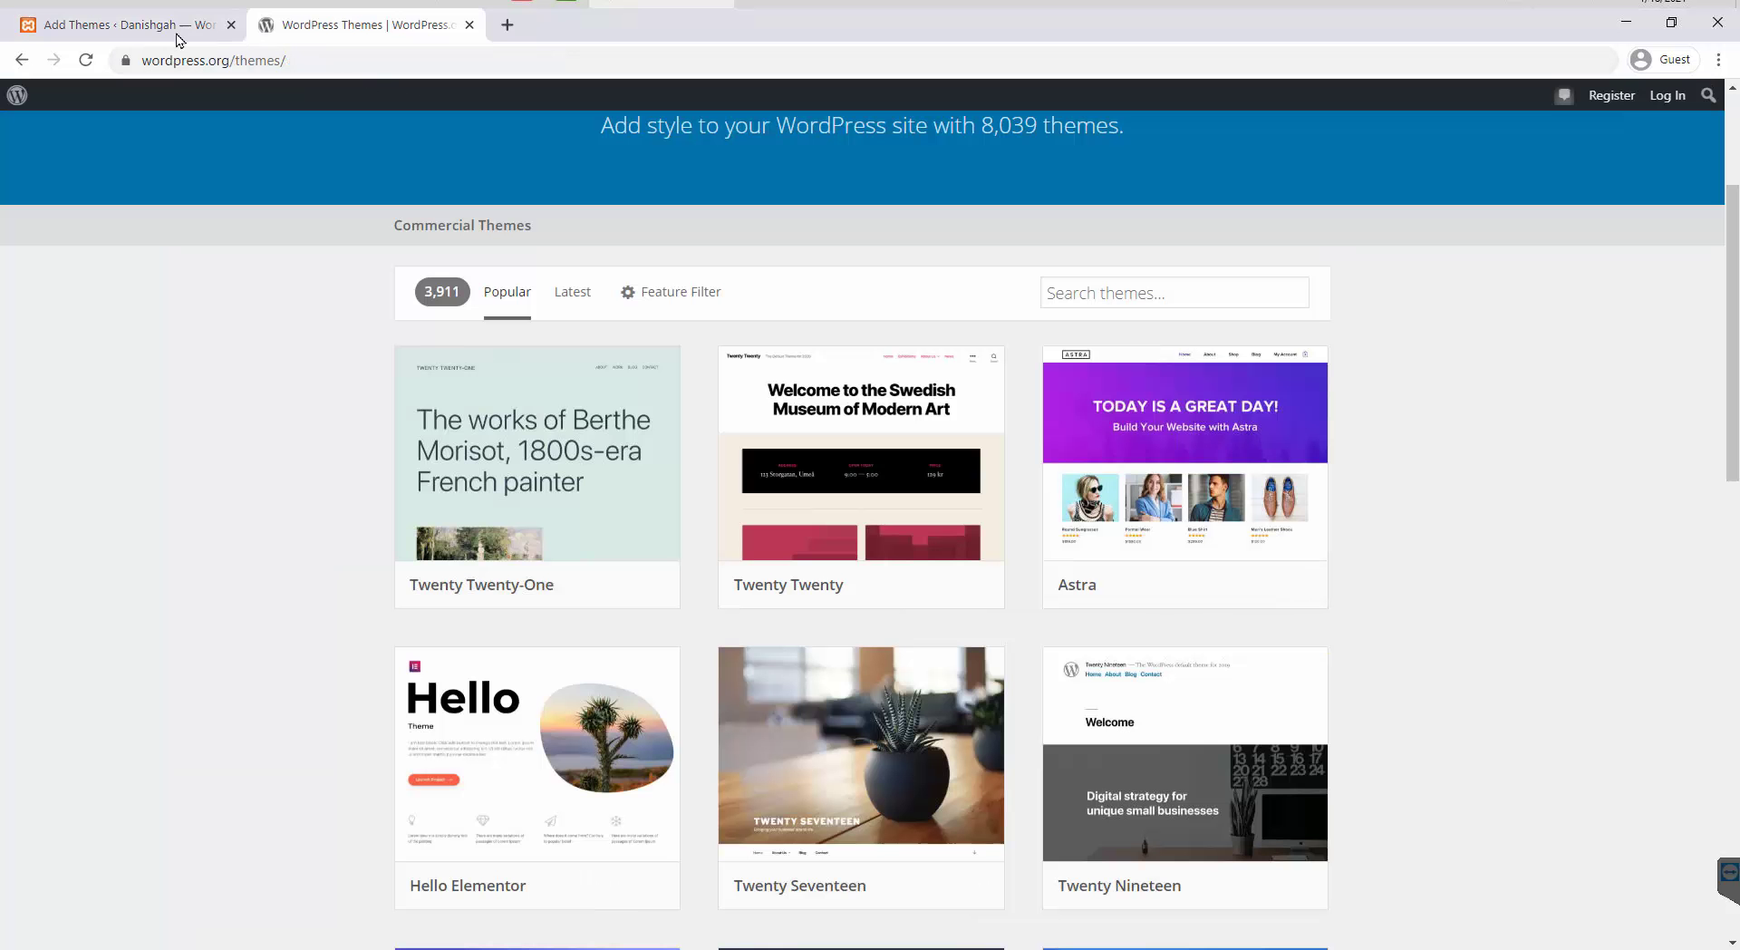
- Search the wordpress.org theme directory for "oceanwp"
{"action": "left_click", "coordinate": [1132, 290]}
{"action": "type", "text": "ccean "}
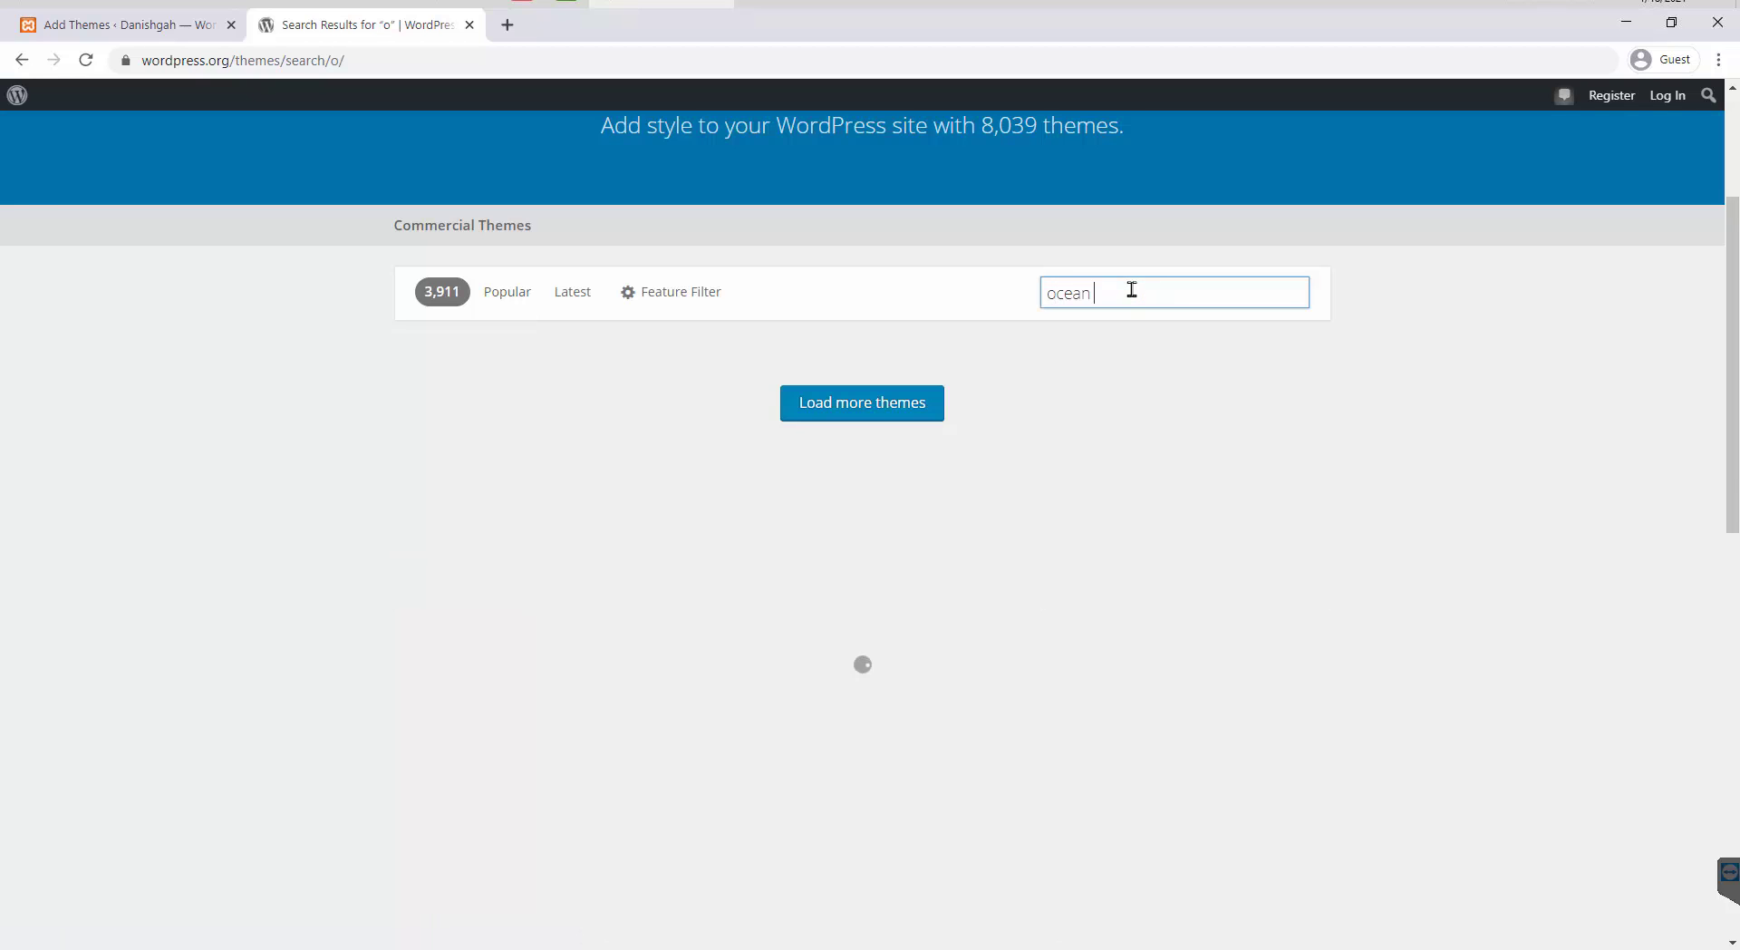
{"action": "type", "text": "wp"}
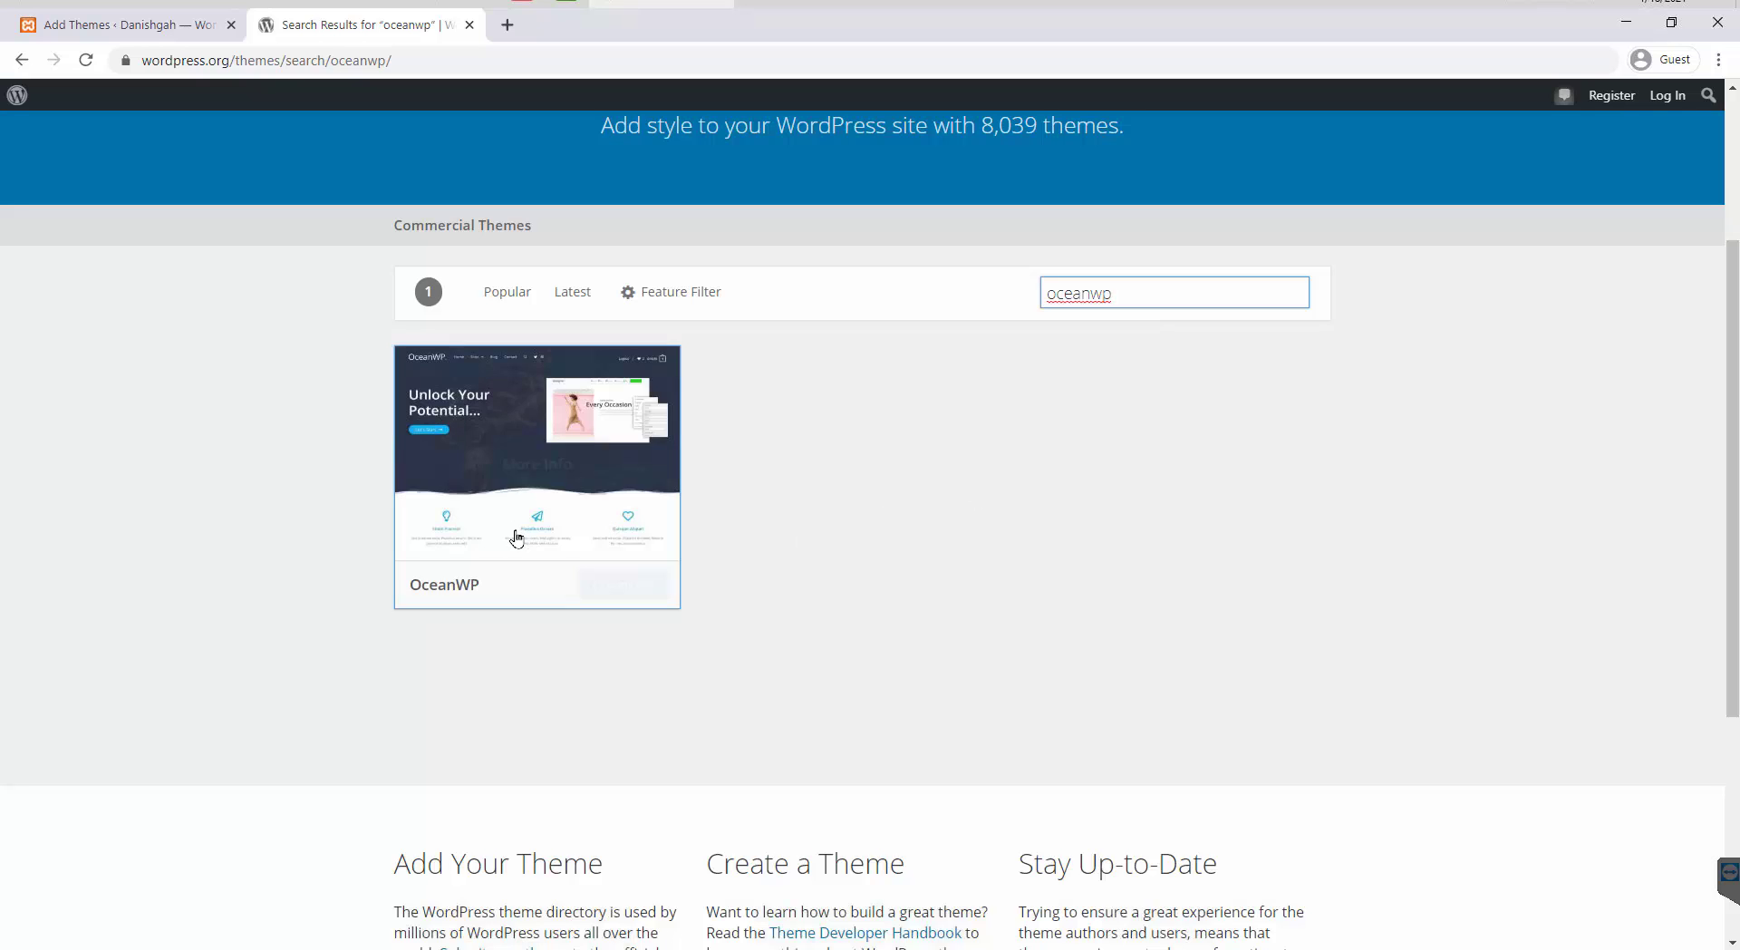
{"action": "mouse_move", "coordinate": [524, 522]}
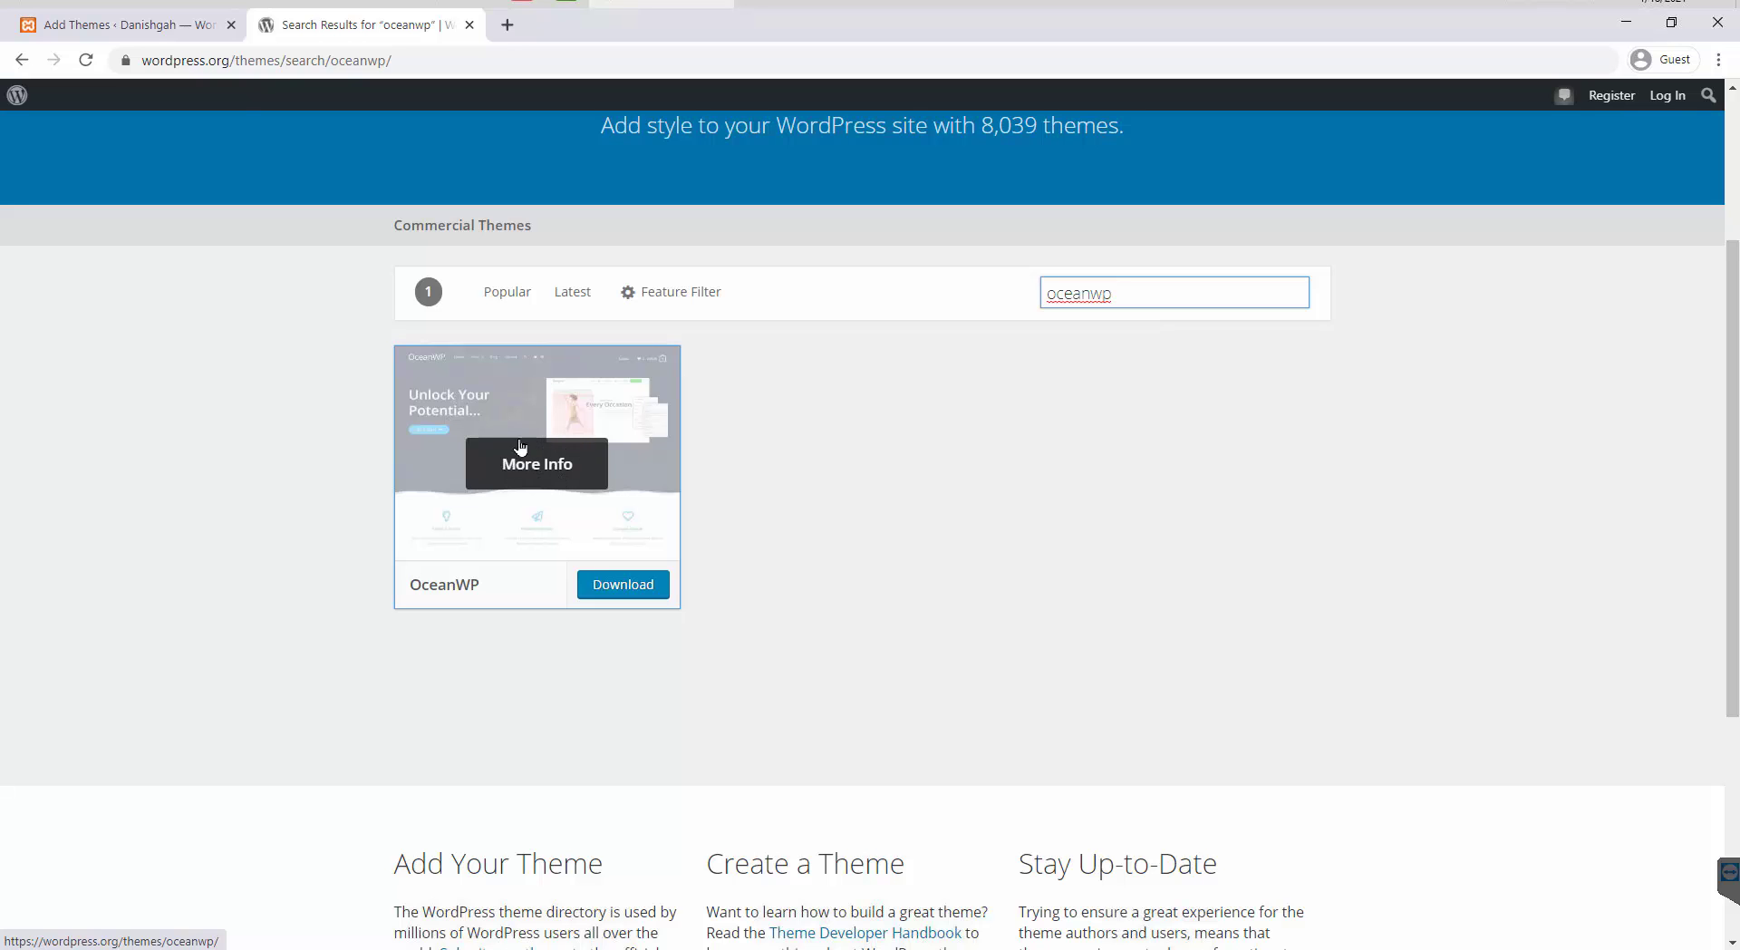
{"action": "left_click", "coordinate": [146, 25]}
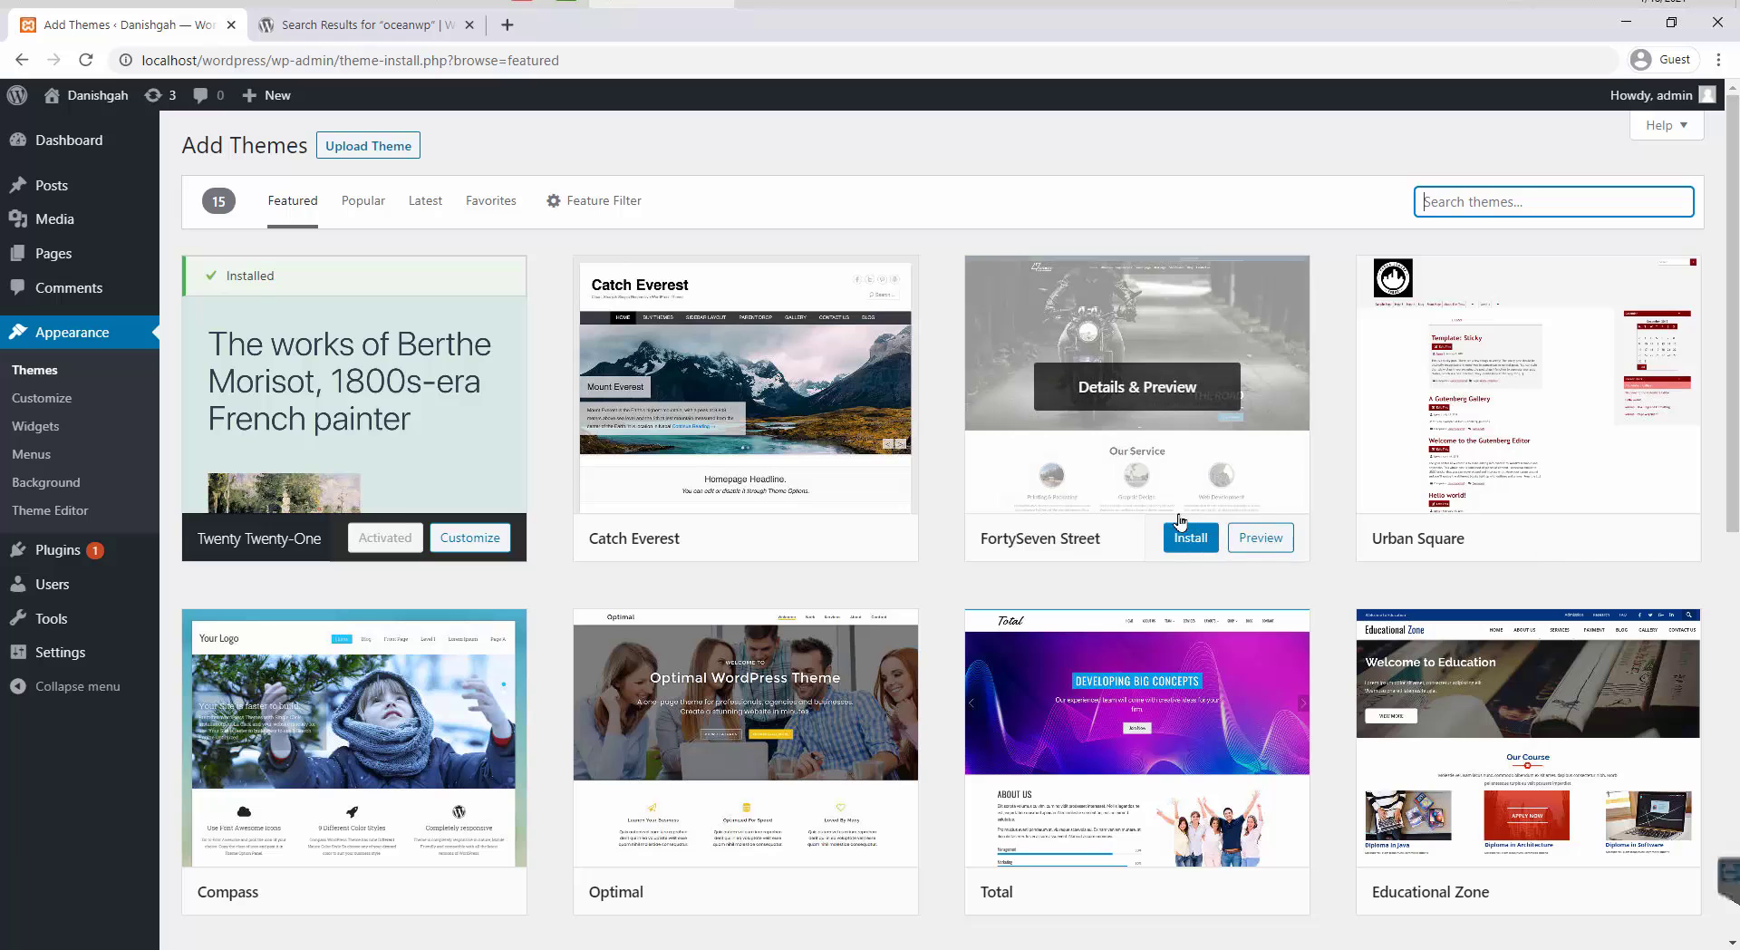
{"action": "scroll", "coordinate": [1013, 568], "scroll_direction": "down", "scroll_amount": 2}
{"action": "left_click", "coordinate": [363, 25]}
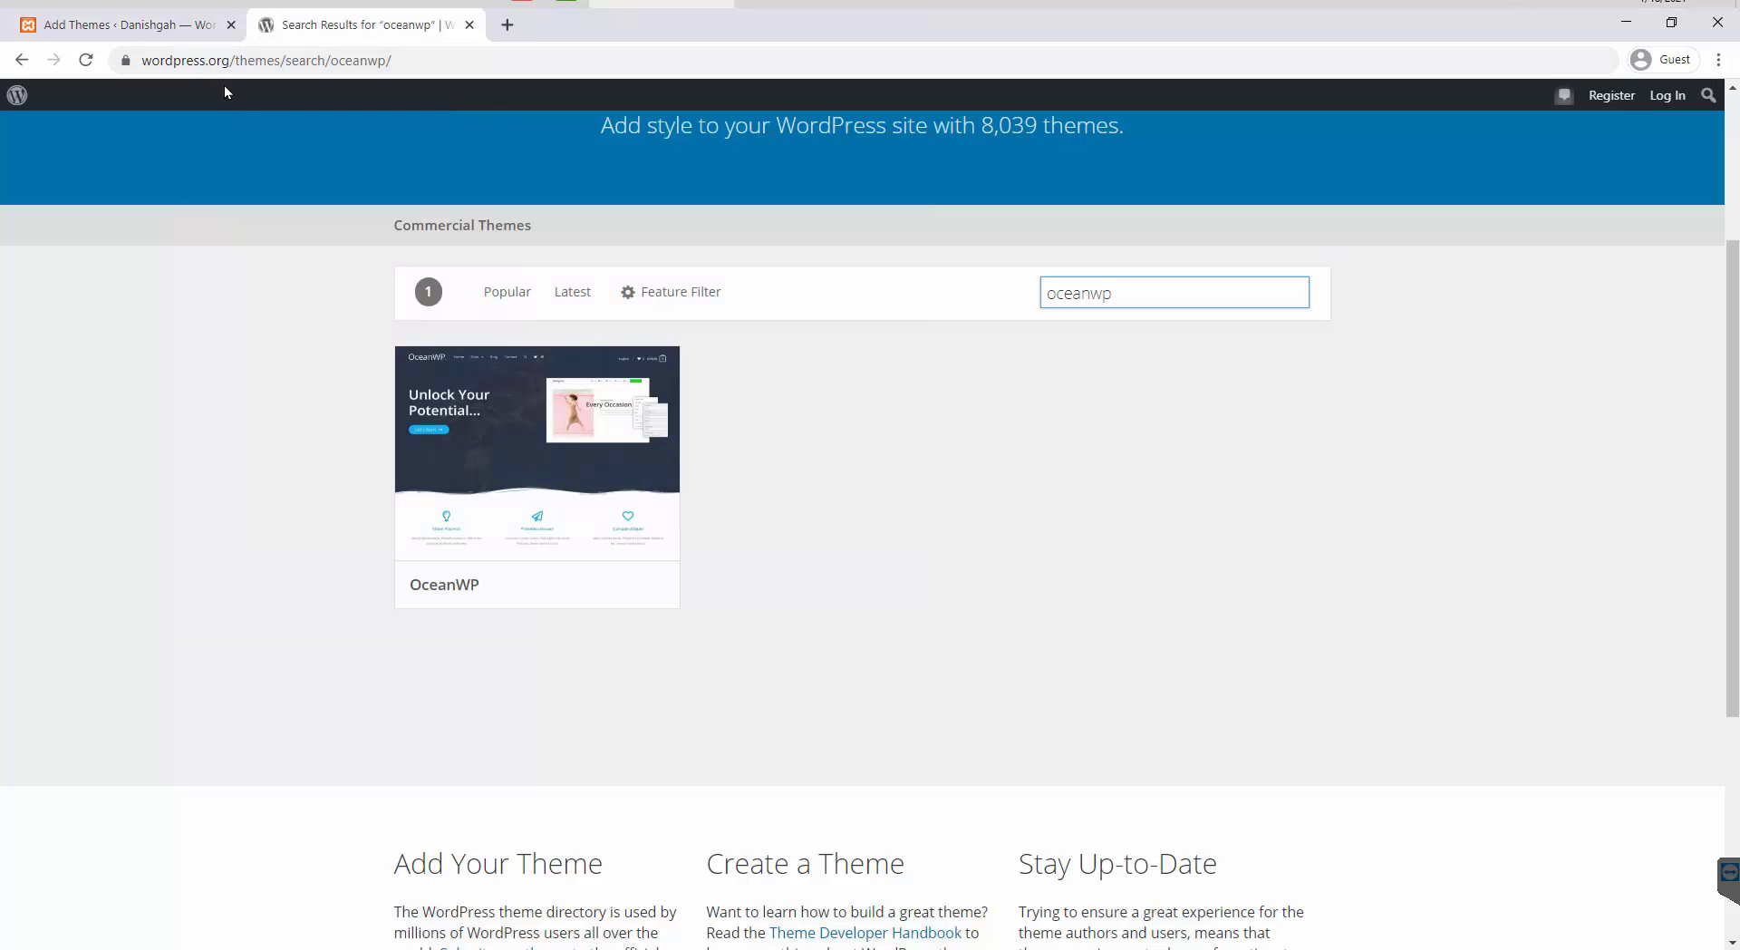
{"action": "left_click", "coordinate": [150, 28]}
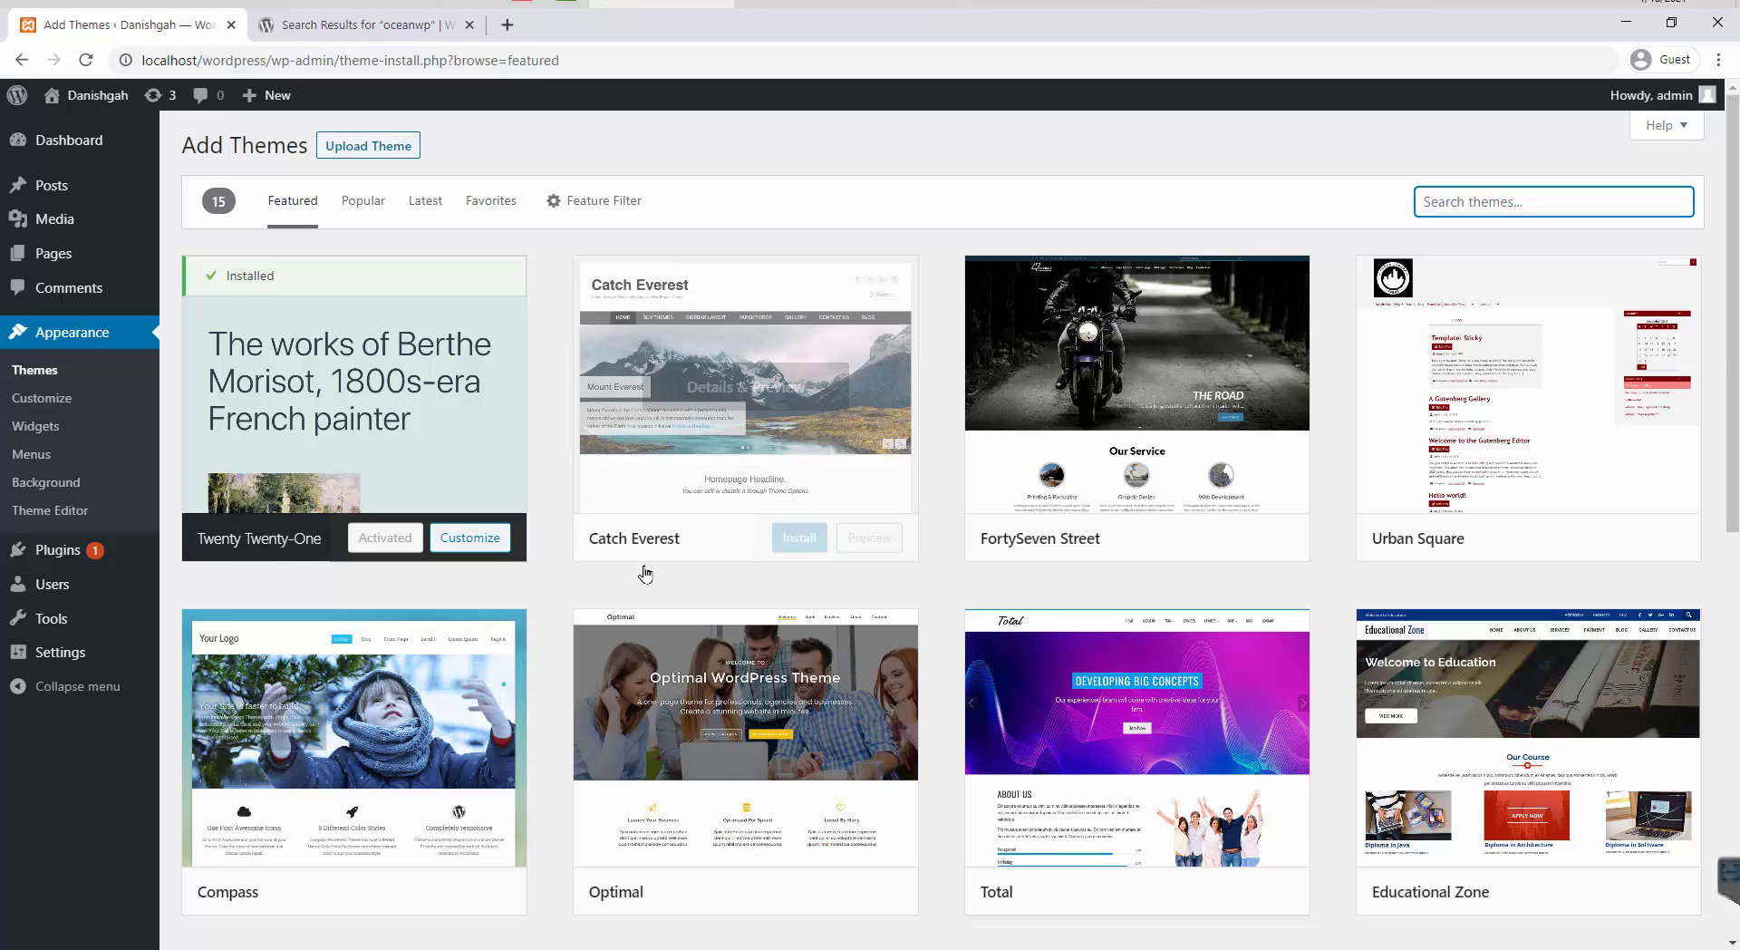
{"action": "left_click", "coordinate": [376, 28]}
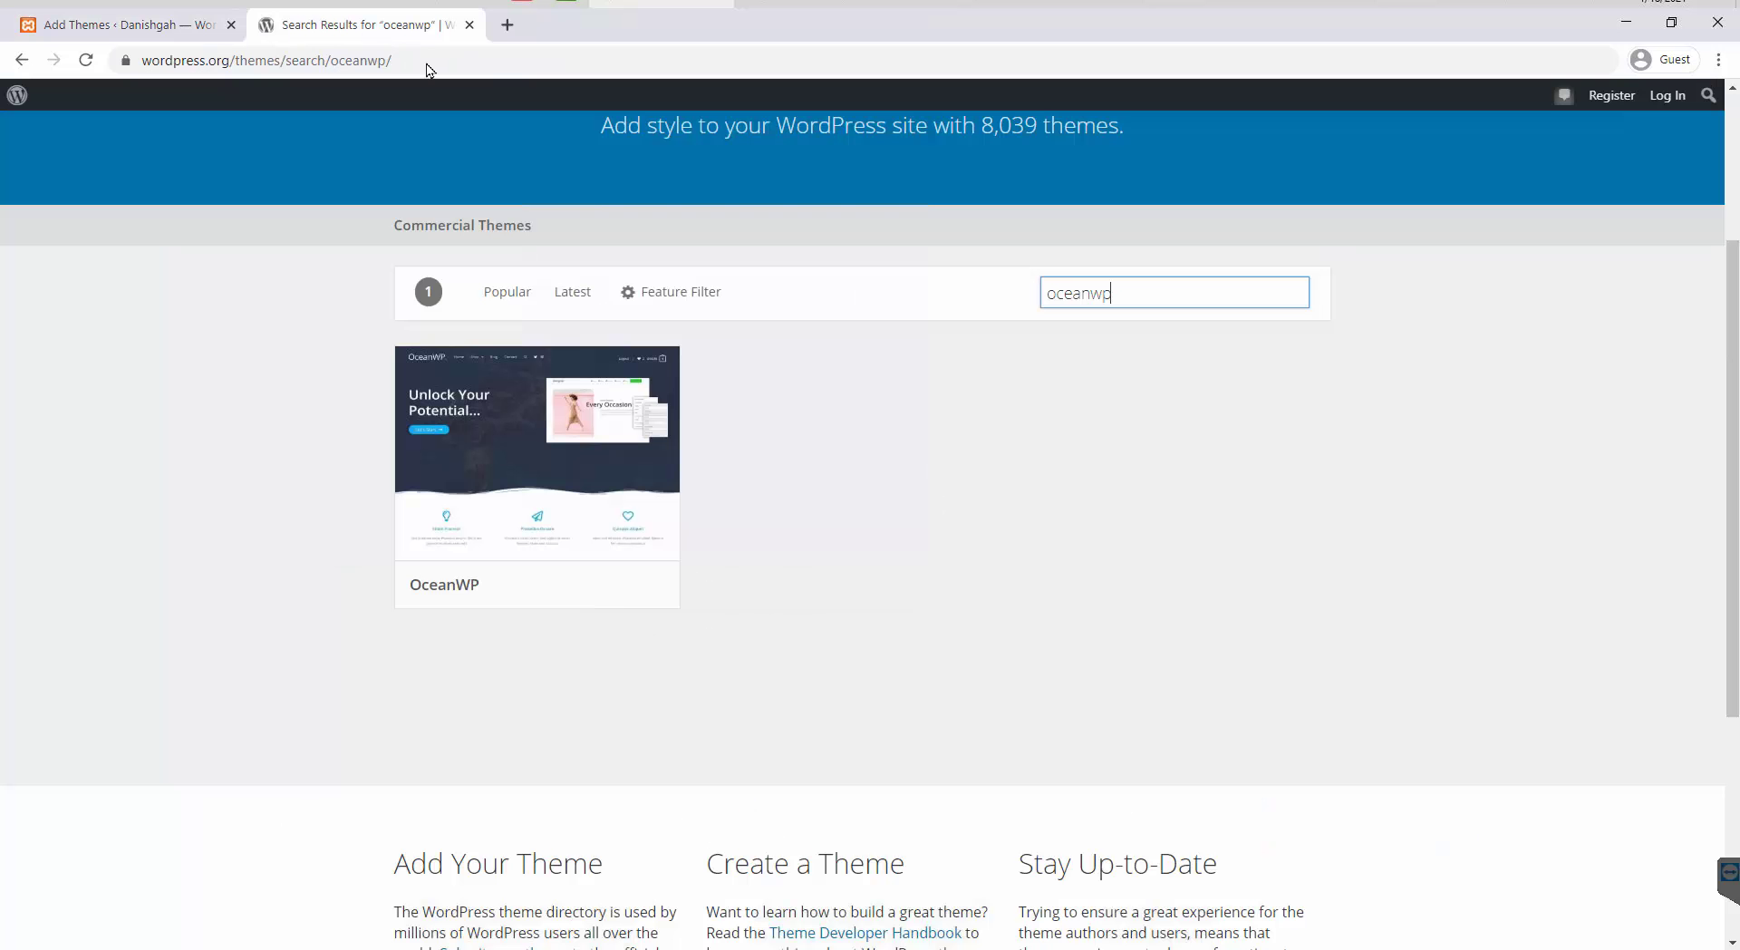
- Open the details page of the OceanWP theme from the search results
{"action": "mouse_move", "coordinate": [528, 396]}
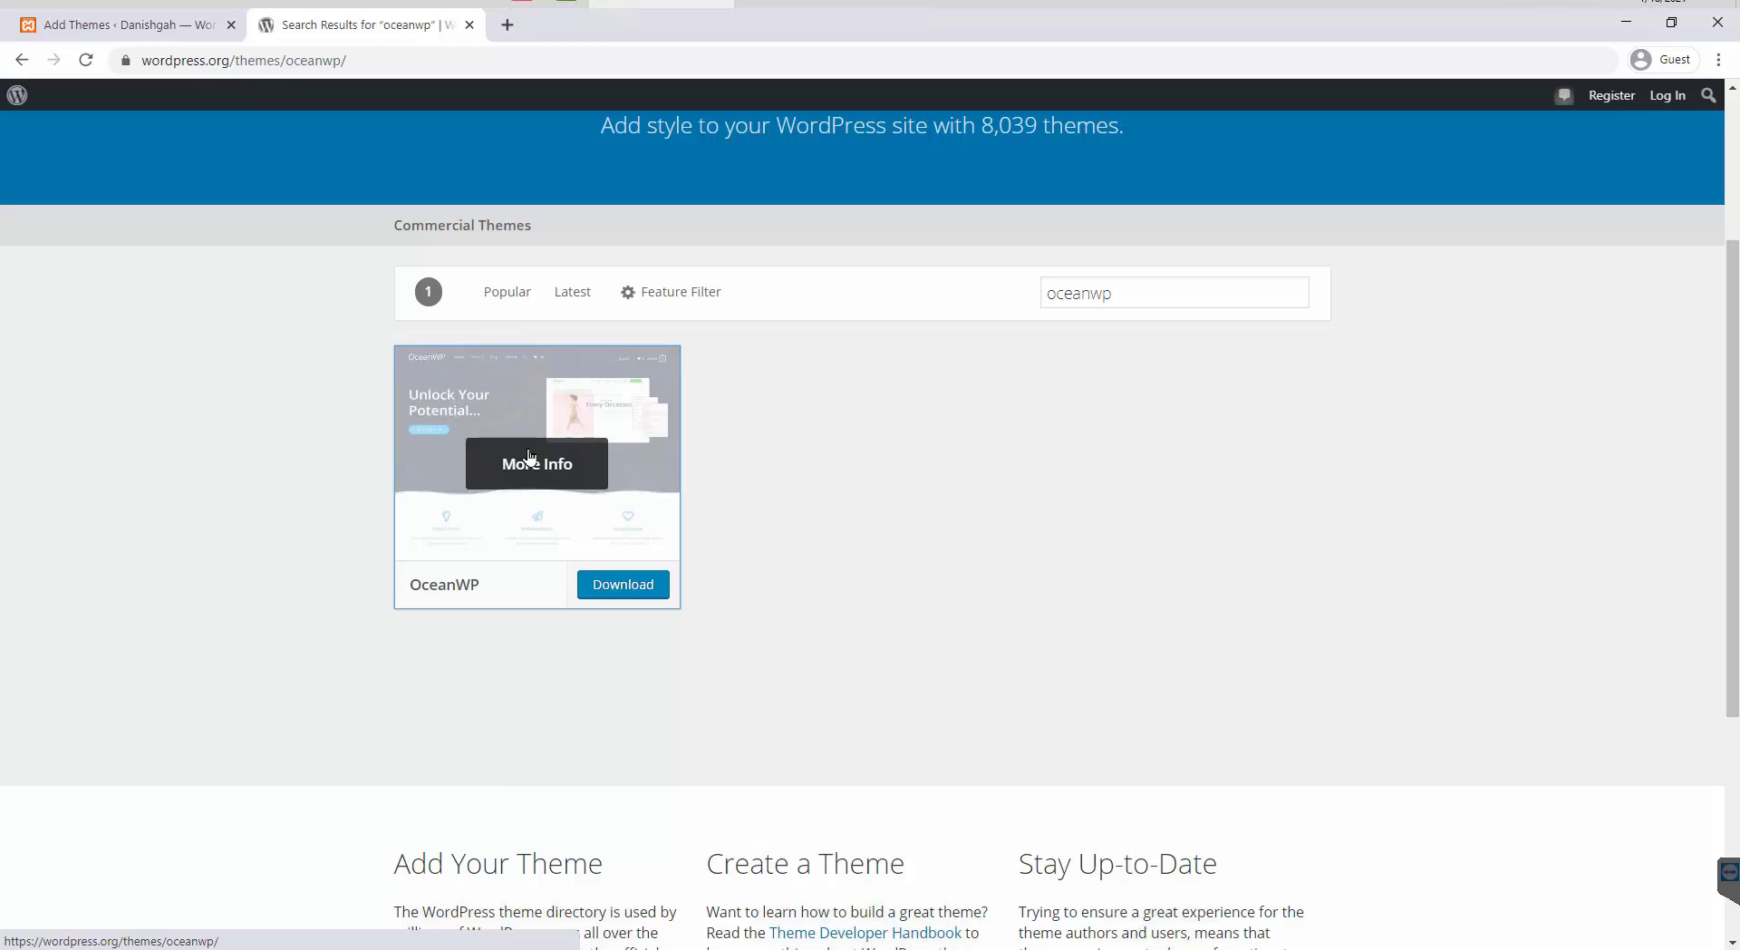
{"action": "left_click", "coordinate": [530, 458]}
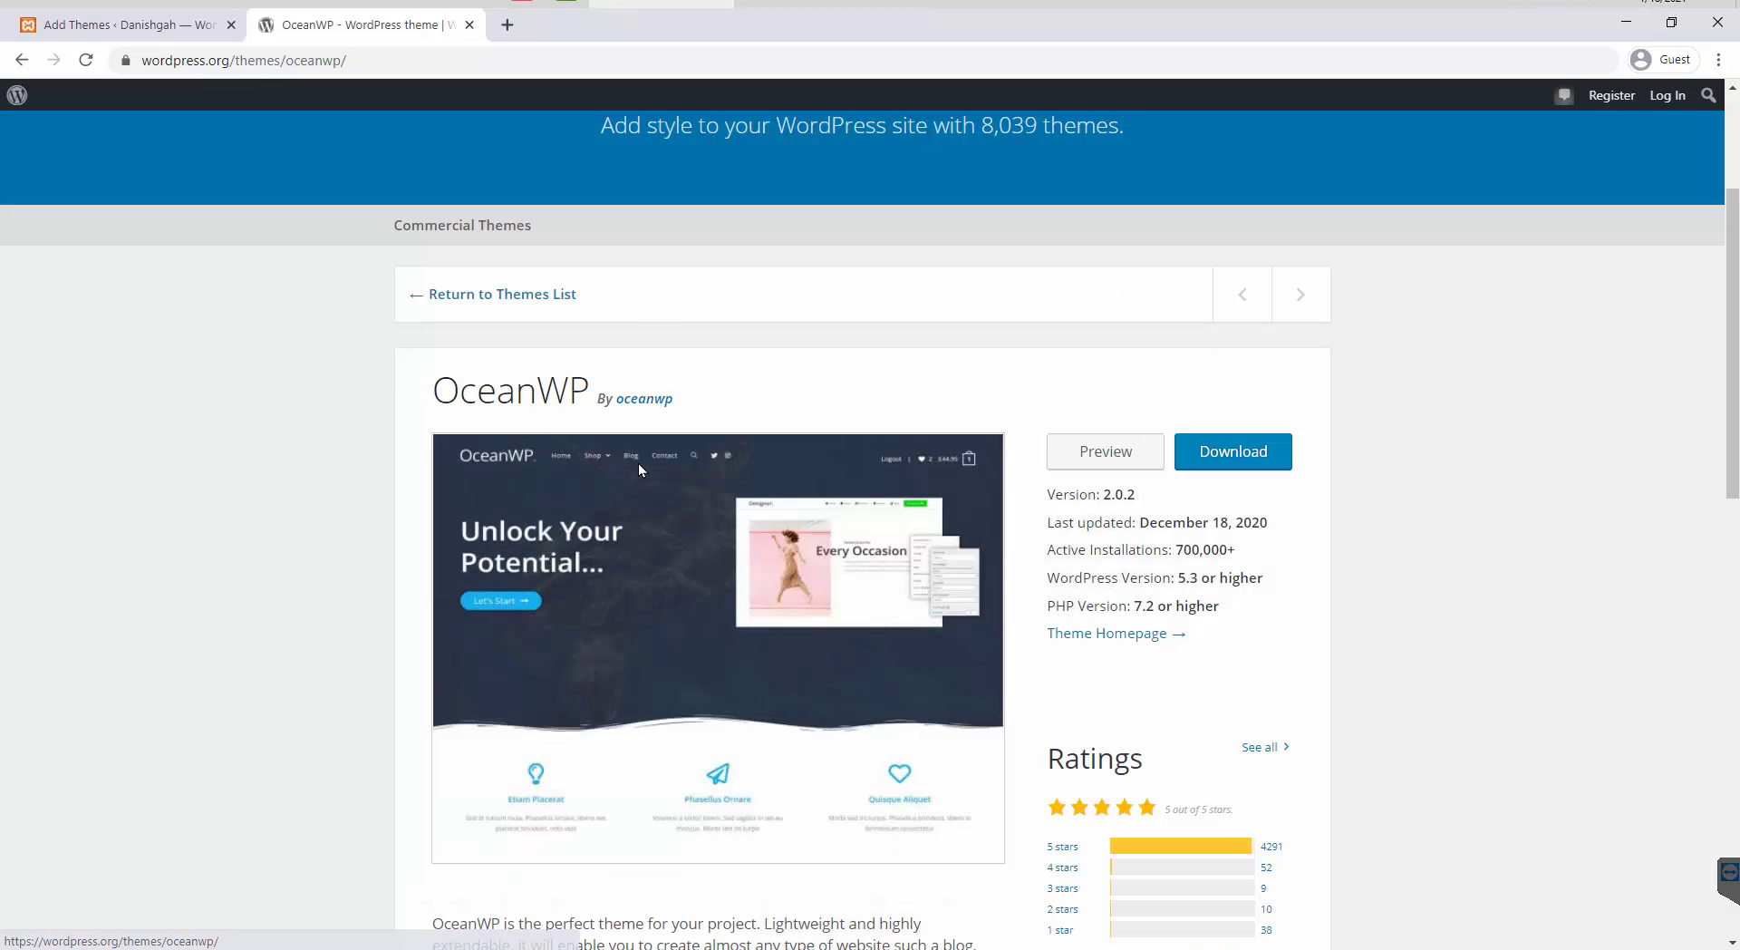
{"action": "left_click", "coordinate": [140, 31]}
{"action": "left_click", "coordinate": [358, 27]}
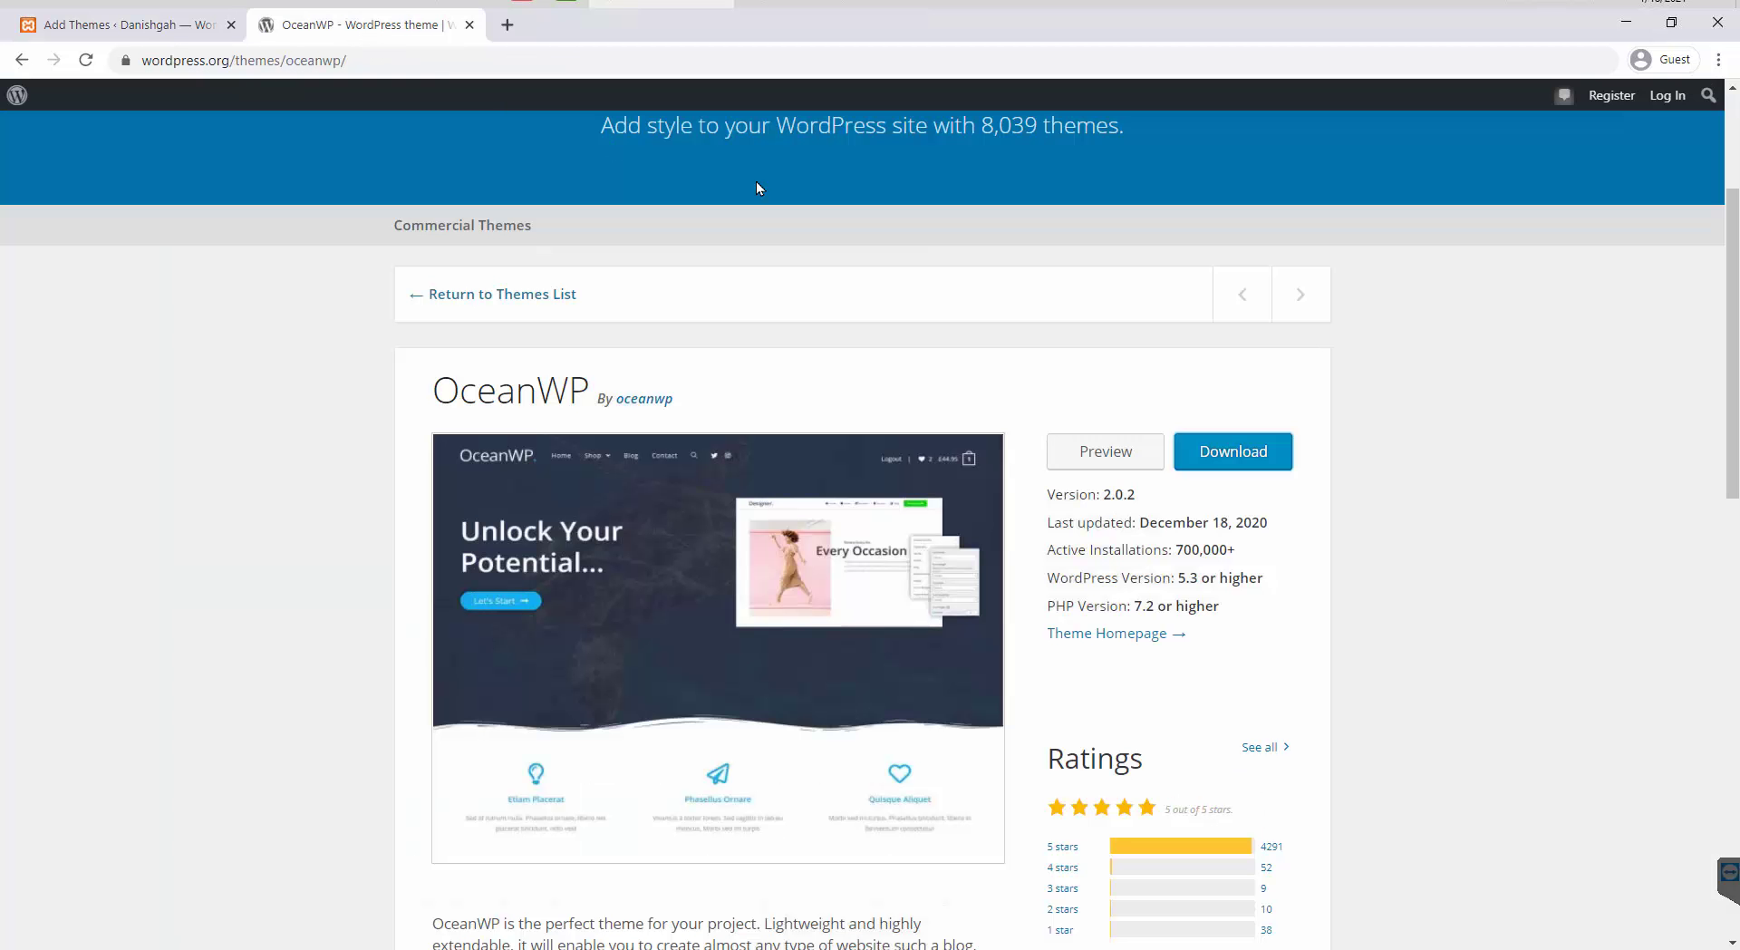
{"action": "left_click", "coordinate": [140, 30]}
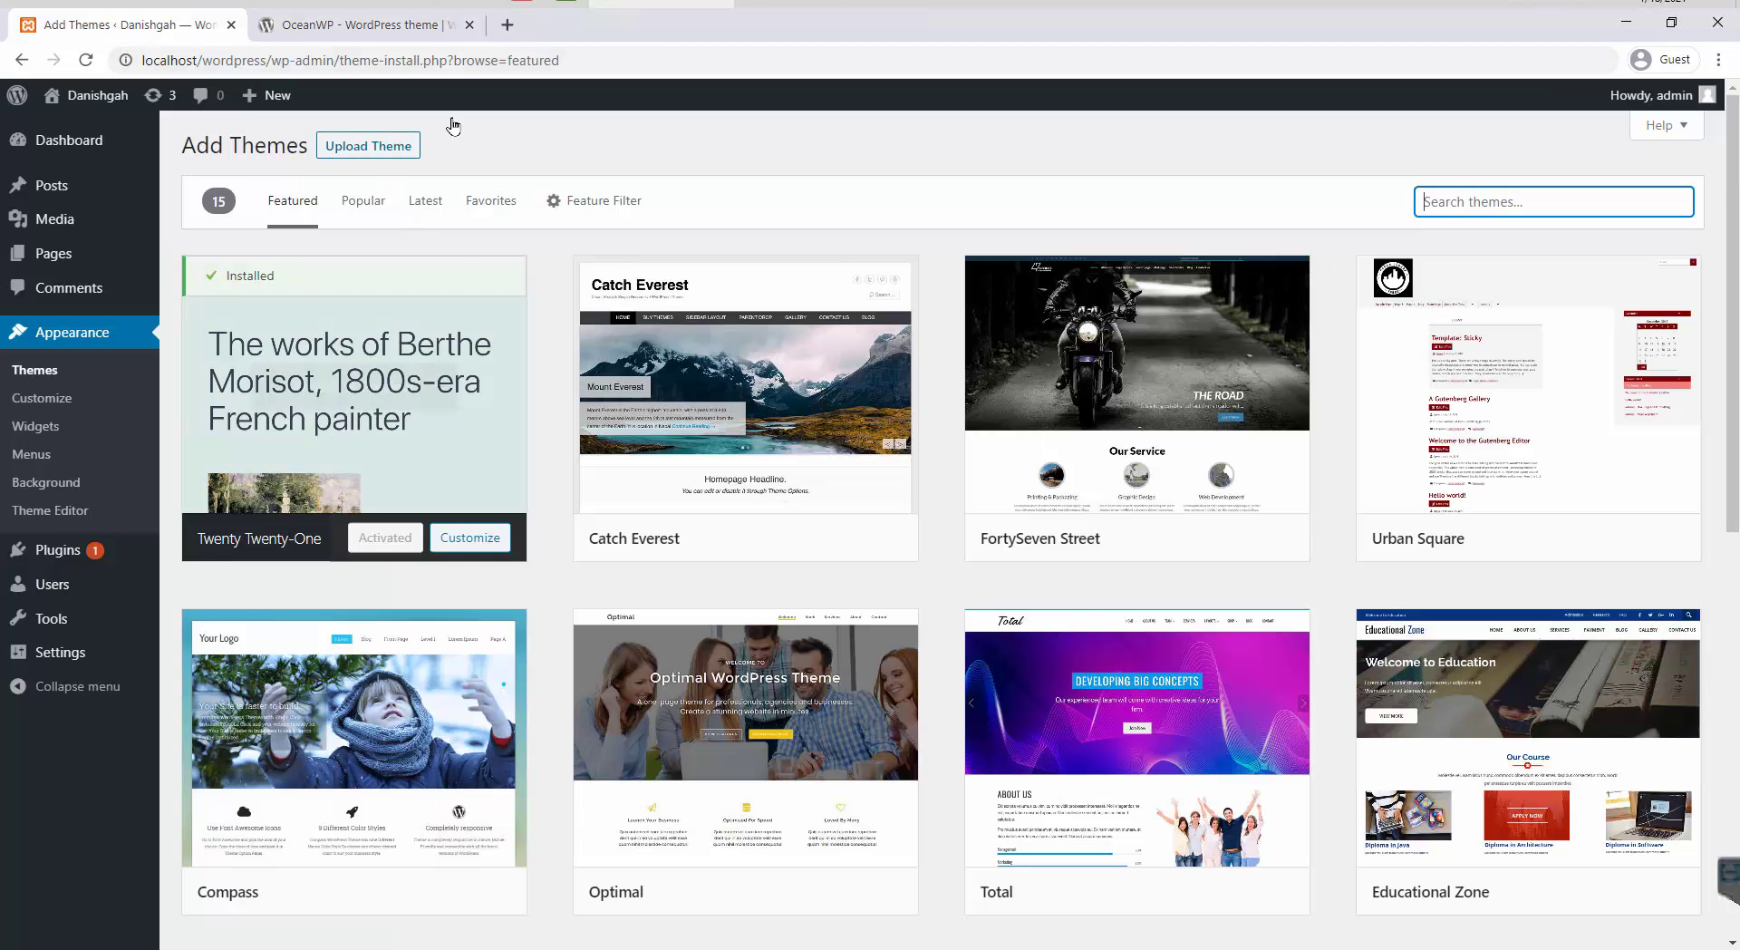
{"action": "left_click", "coordinate": [326, 31]}
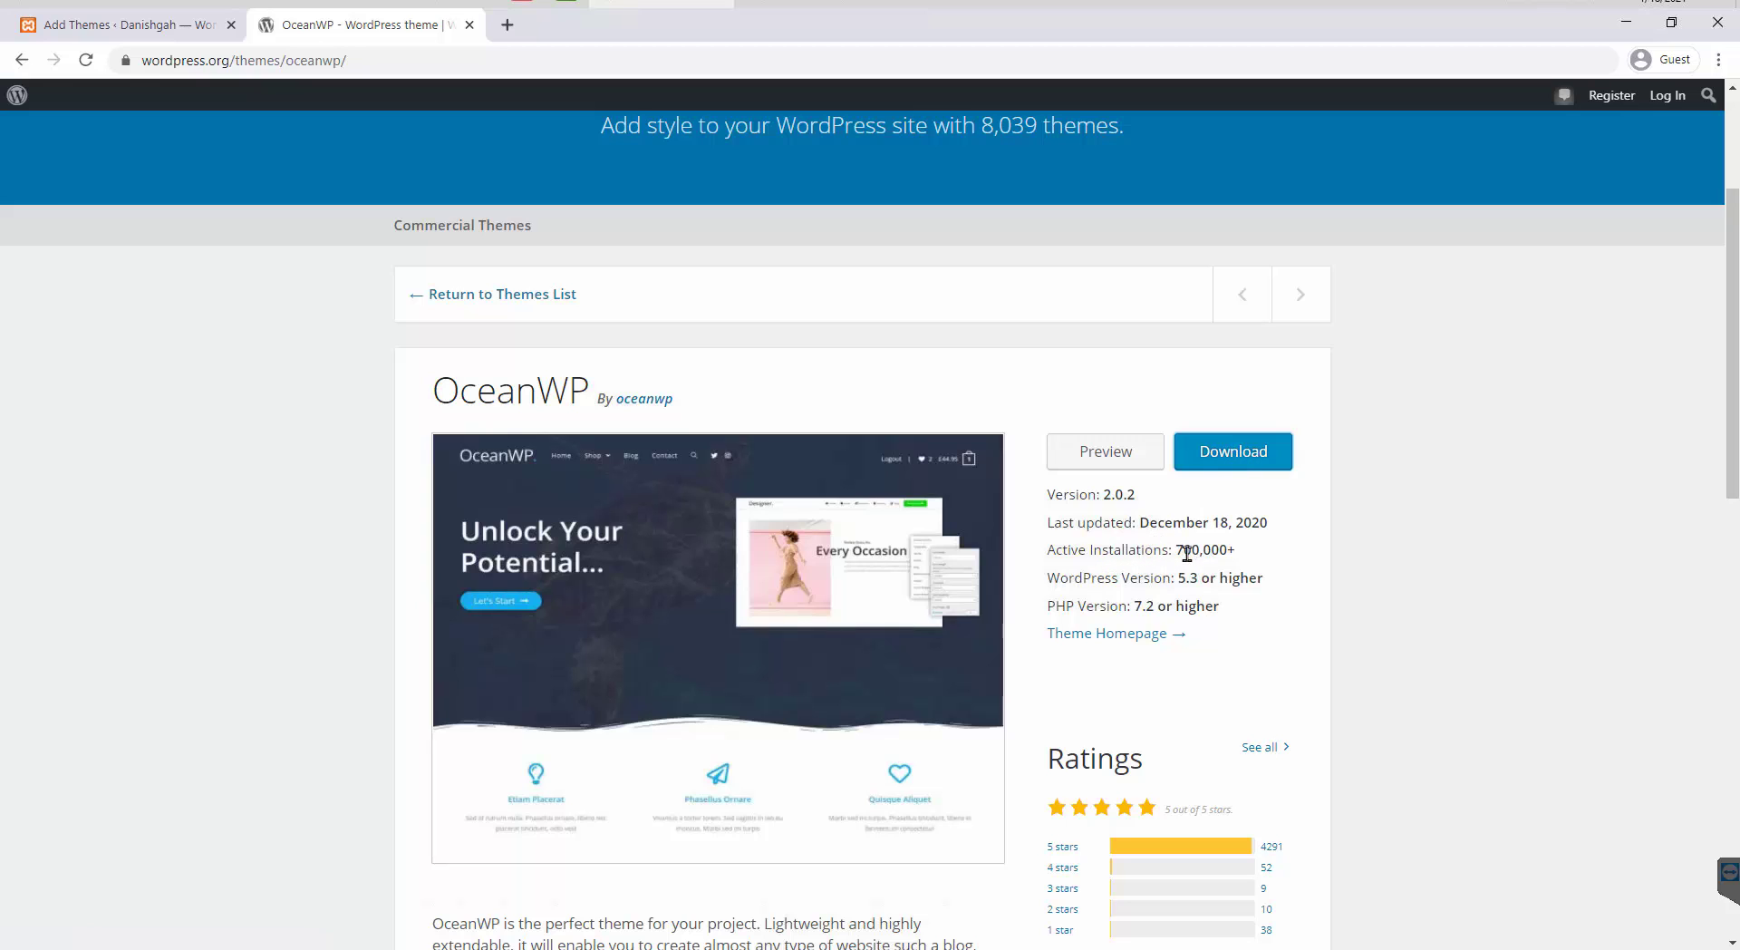
- Examine the OceanWP theme's active installations and its required WordPress and PHP versions
{"action": "left_click_drag", "start_coordinate": [1175, 549], "coordinate": [1200, 549]}
{"action": "left_click_drag", "start_coordinate": [1093, 549], "coordinate": [1083, 451]}
{"action": "left_click", "coordinate": [1103, 570]}
{"action": "left_click_drag", "start_coordinate": [1133, 604], "coordinate": [1158, 606]}
{"action": "left_click", "coordinate": [1161, 608]}
{"action": "left_click", "coordinate": [1128, 606]}
{"action": "scroll", "coordinate": [1169, 654], "scroll_direction": "down", "scroll_amount": 1}
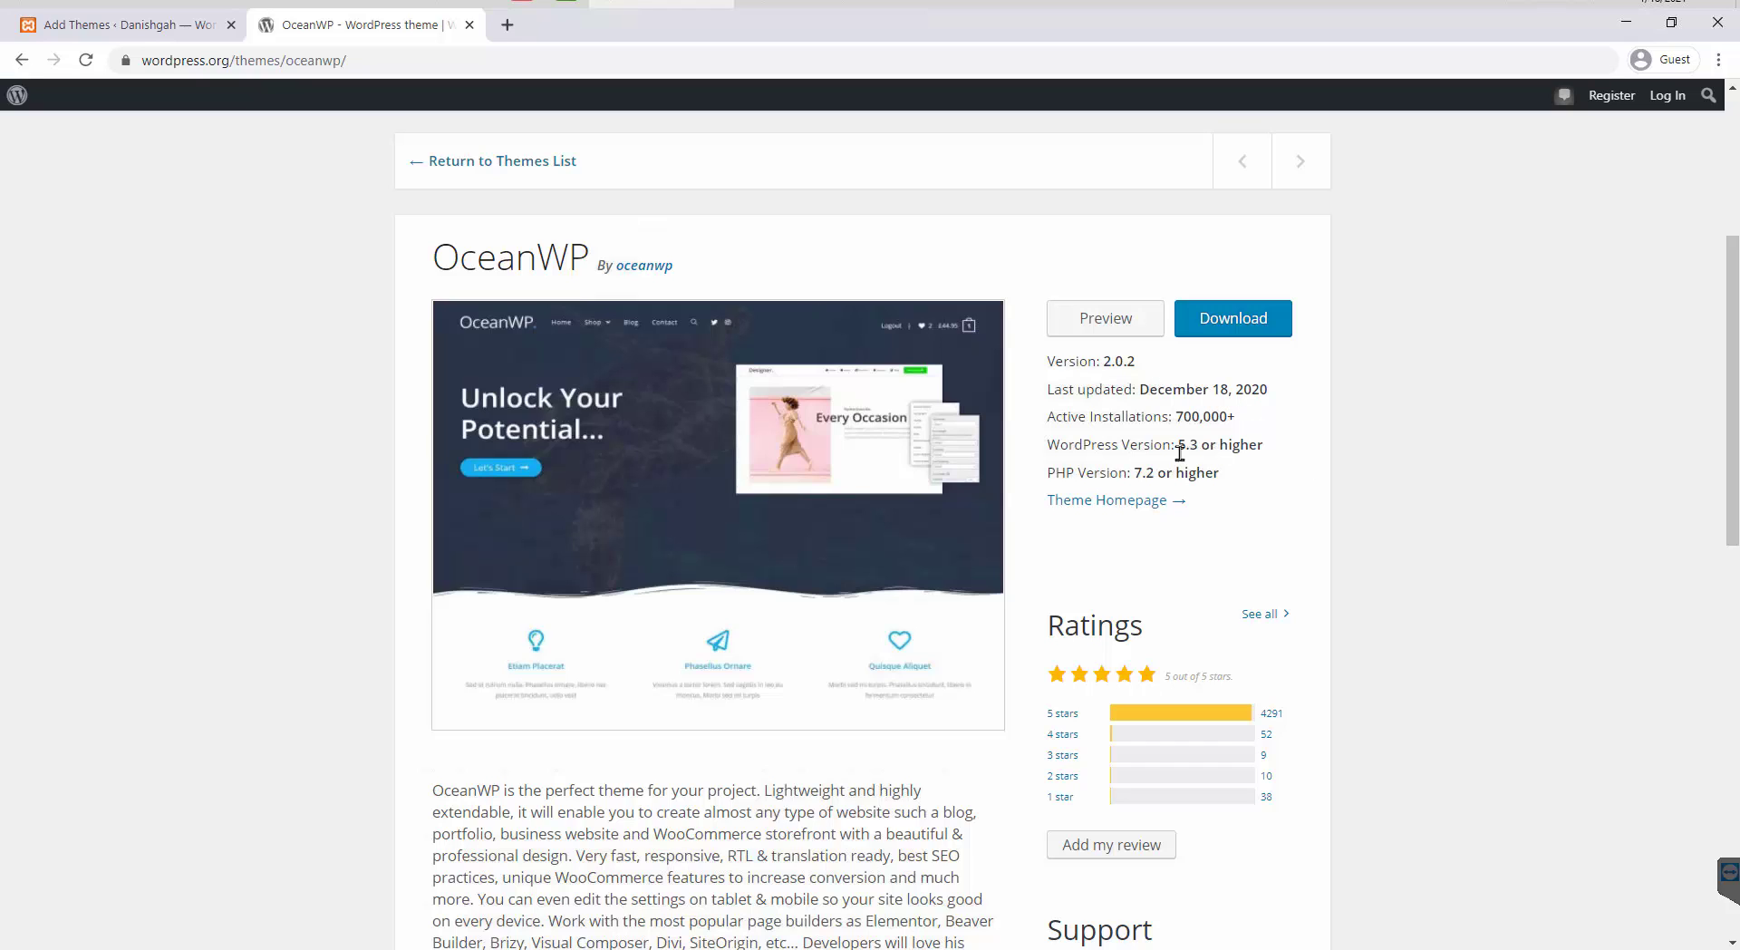
{"action": "left_click_drag", "start_coordinate": [1133, 479], "coordinate": [1057, 479]}
- Download the OceanWP theme's zip file and enable always opening files of this type
{"action": "left_click", "coordinate": [1200, 316]}
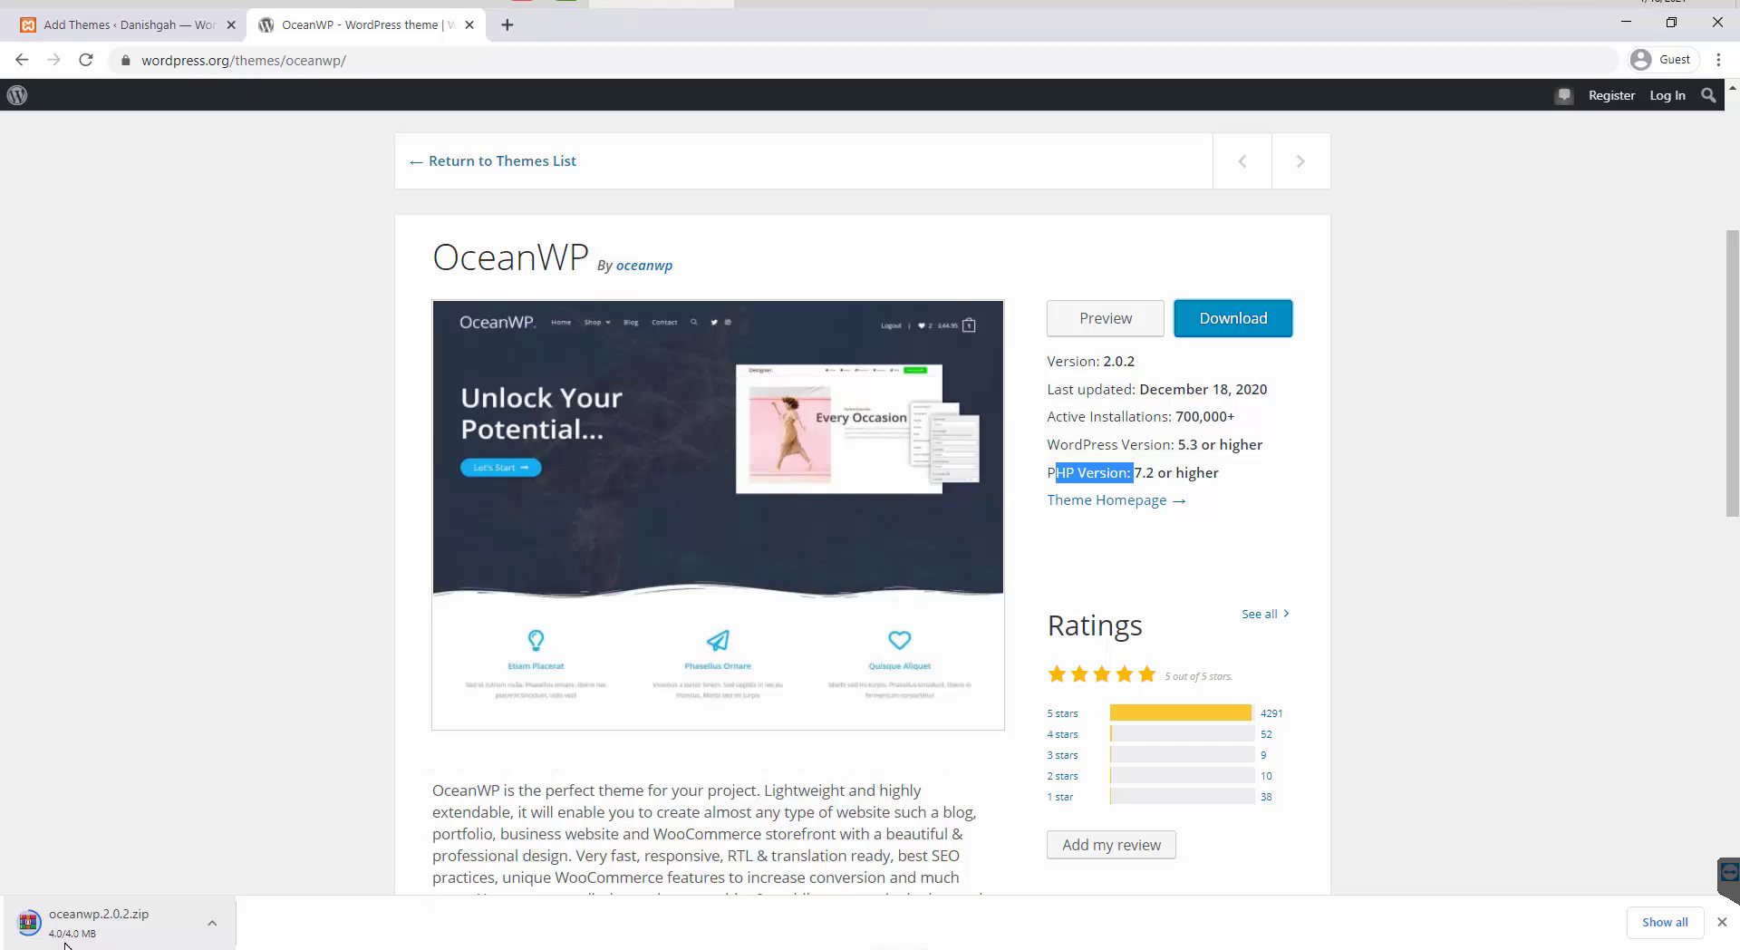
{"action": "left_click", "coordinate": [214, 924]}
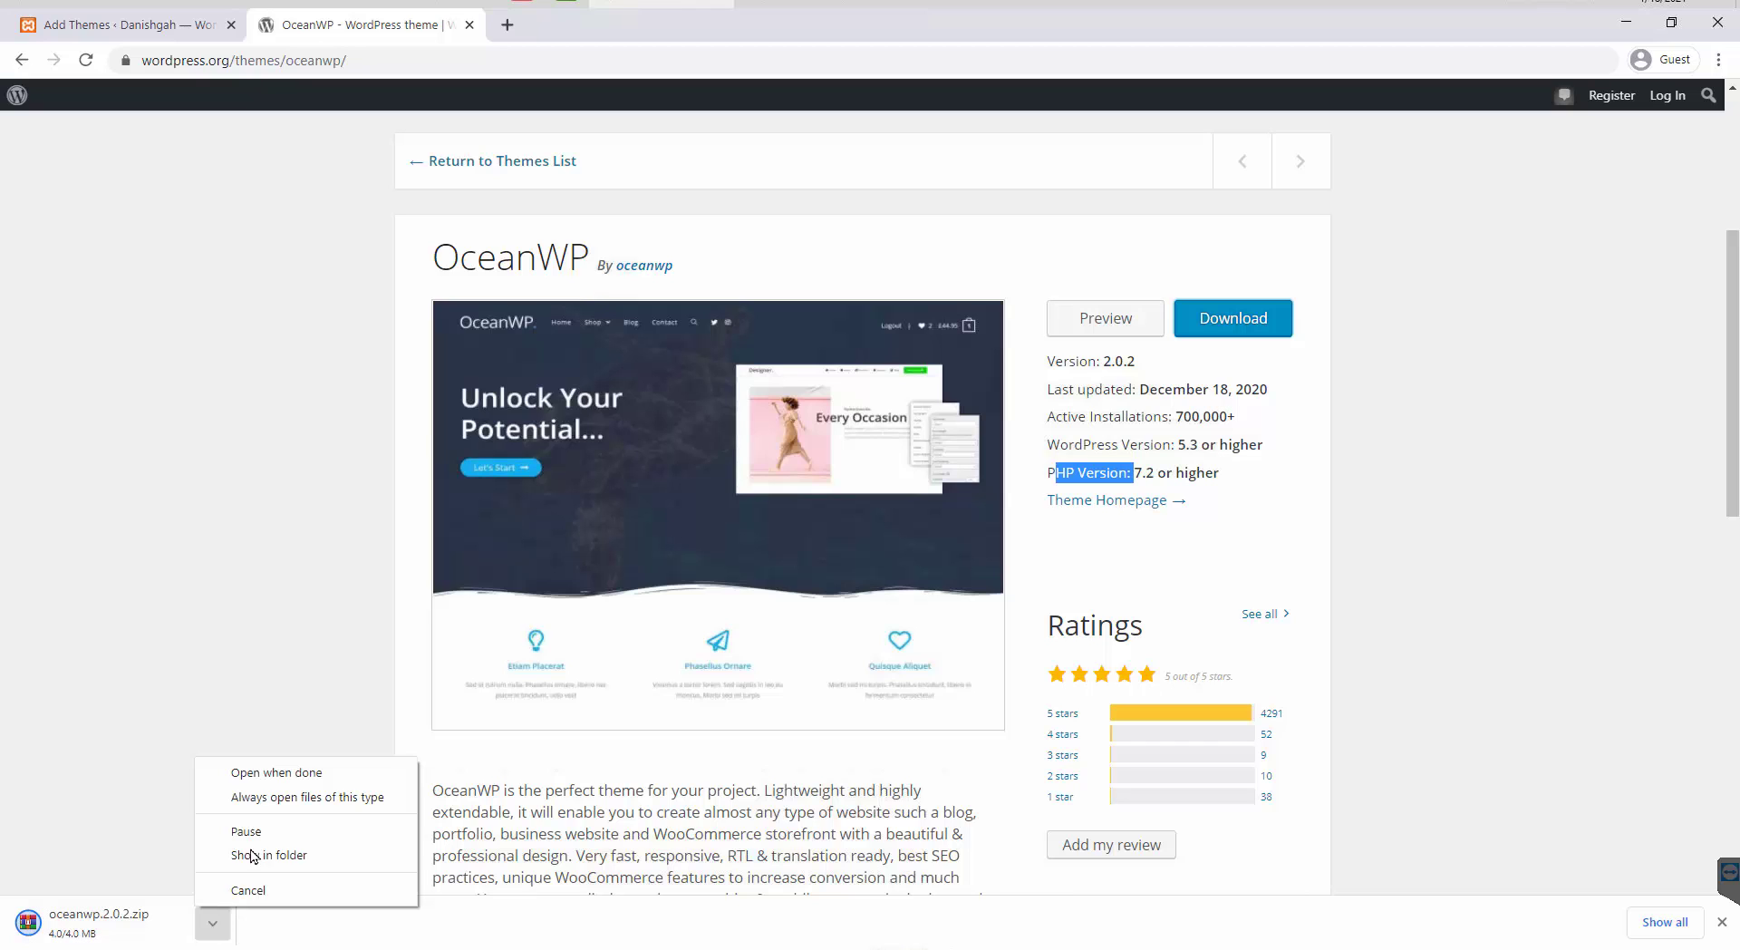
{"action": "left_click", "coordinate": [298, 796]}
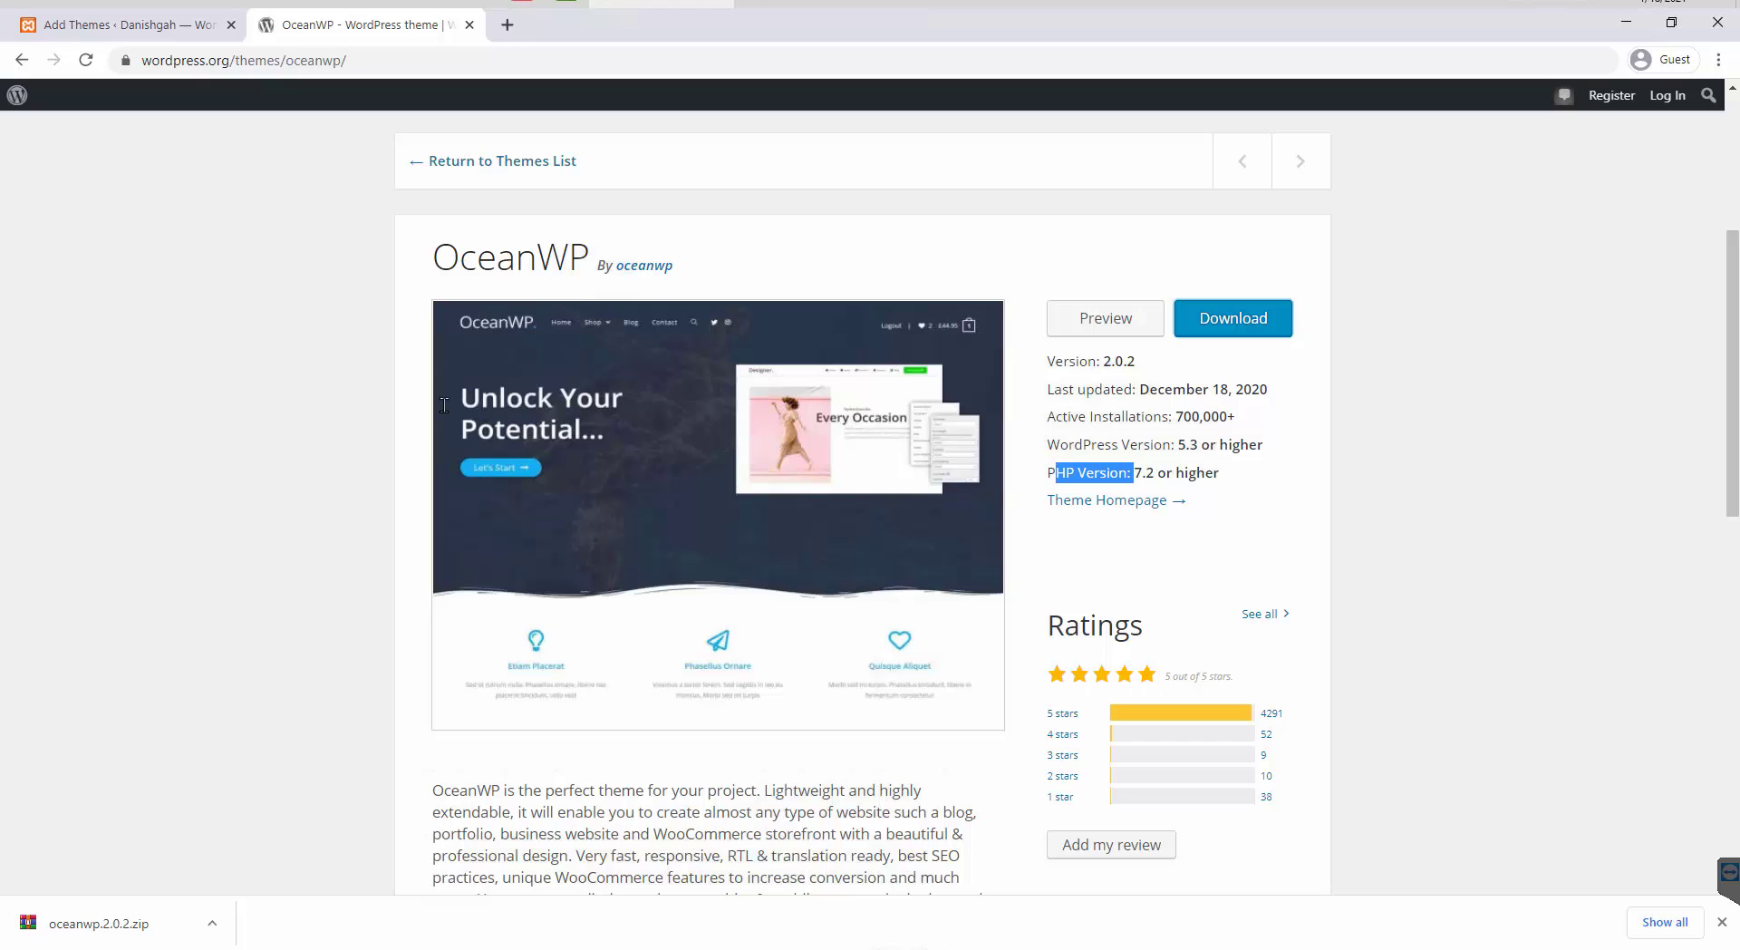
{"action": "left_click", "coordinate": [219, 930]}
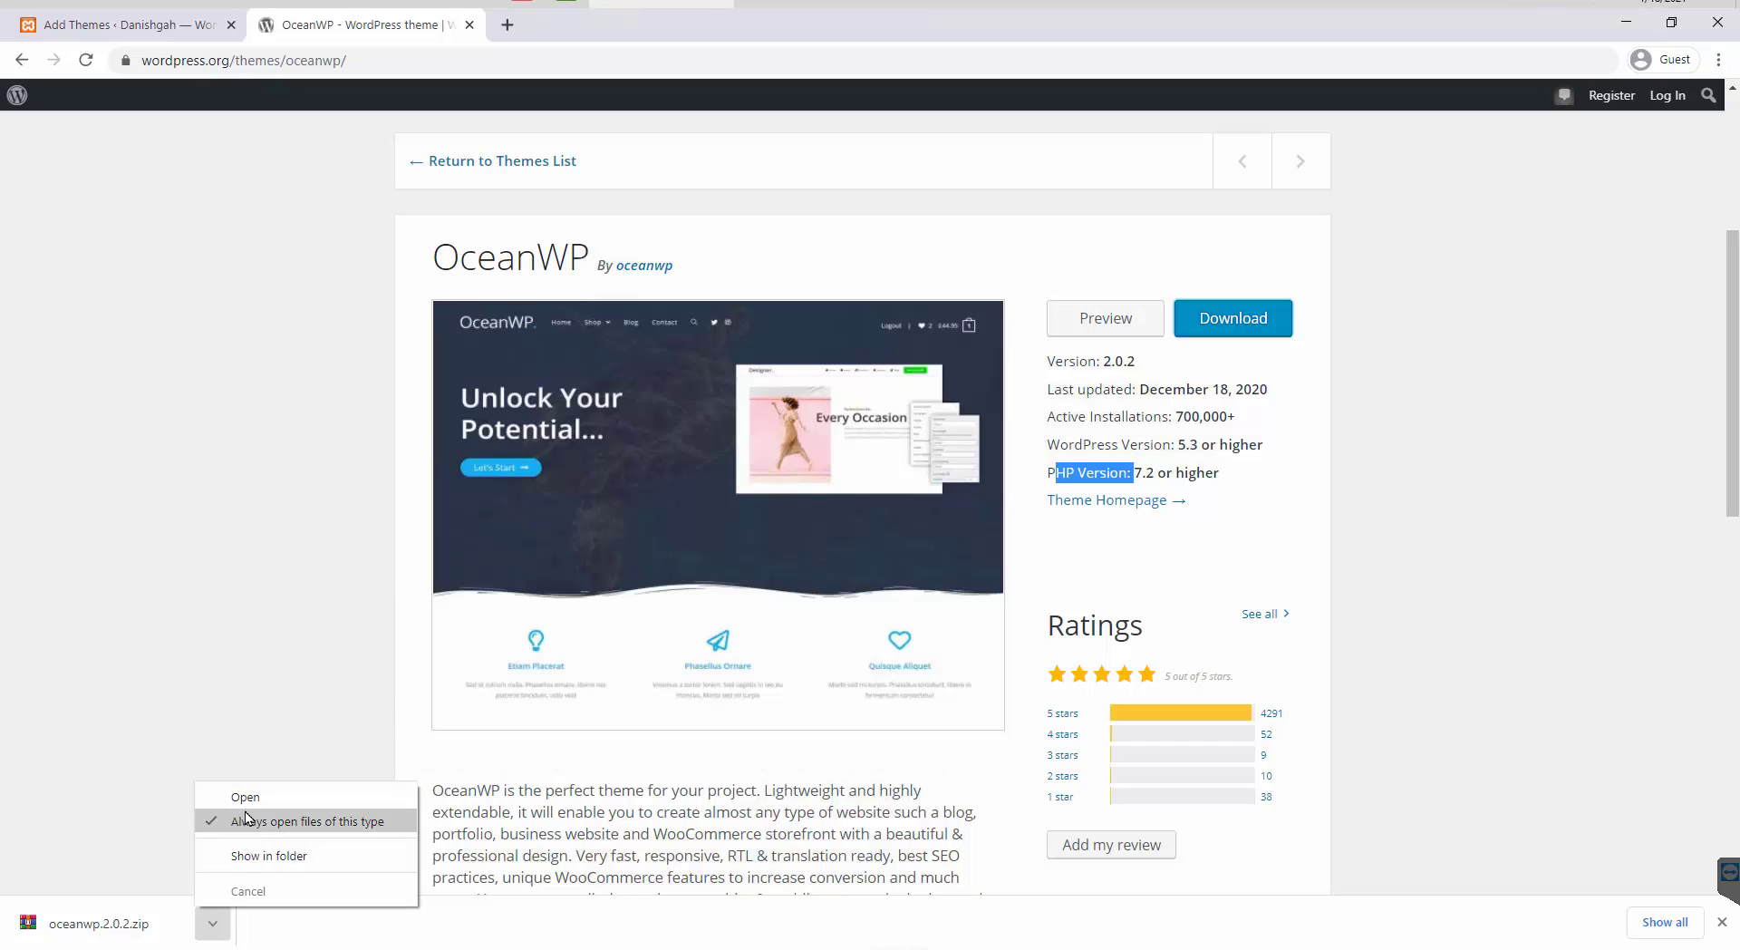
{"action": "left_click", "coordinate": [212, 924]}
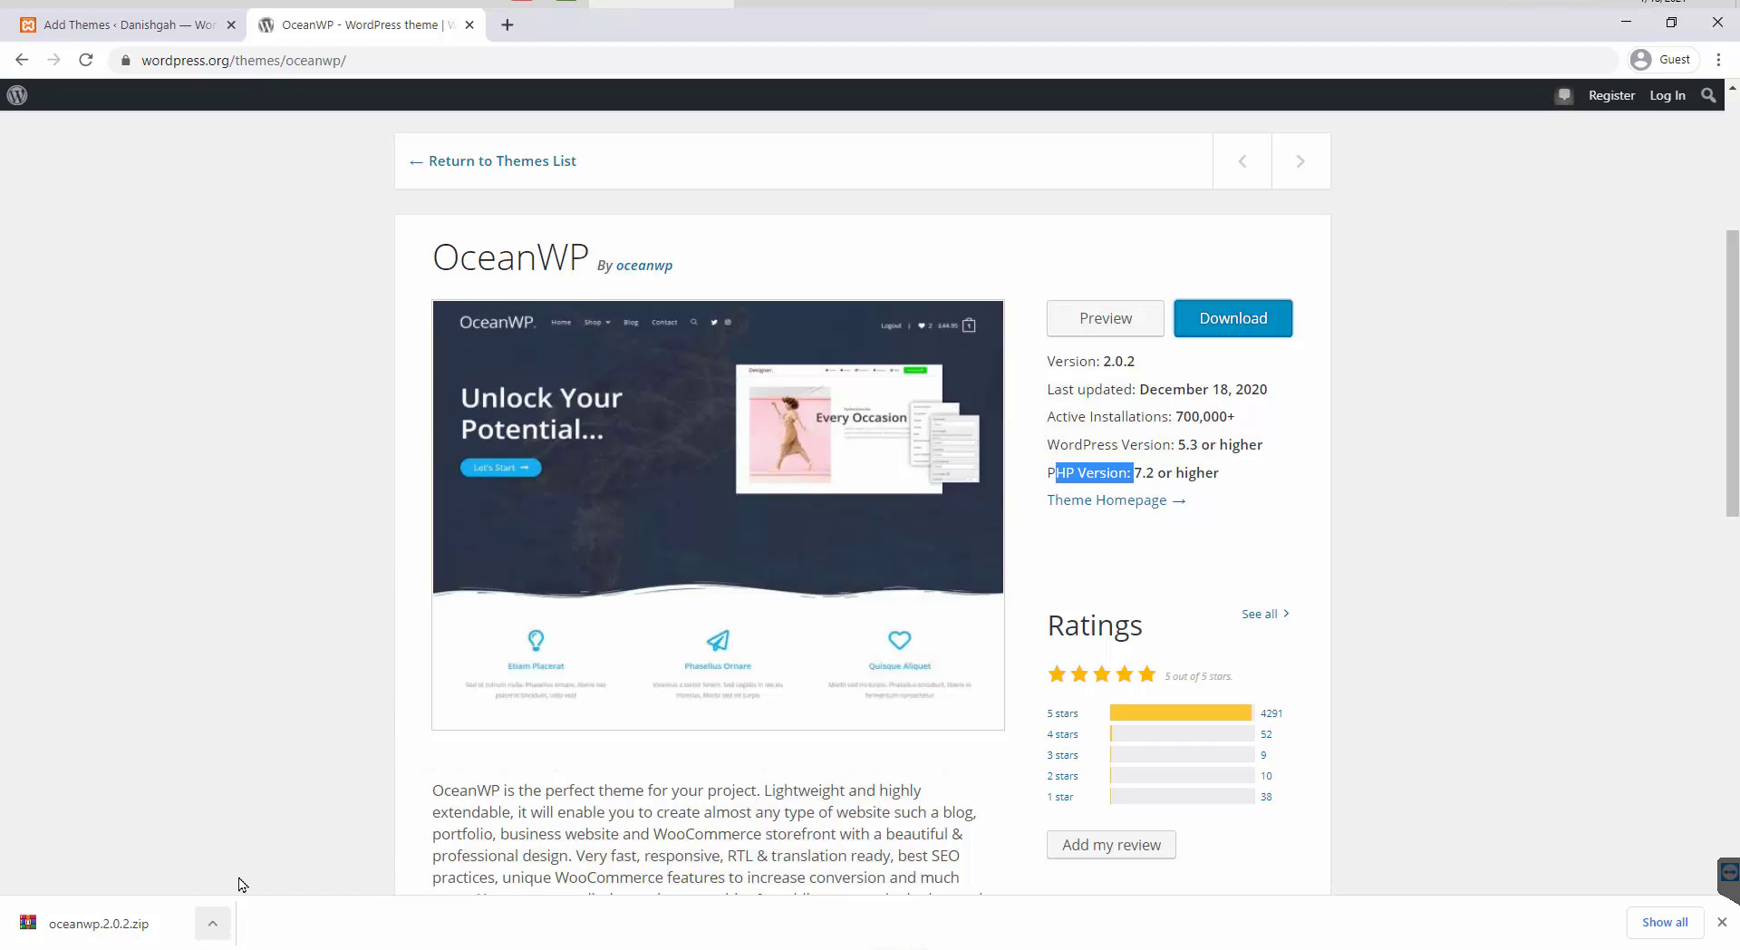
- Show the downloaded oceanwp.2.0.2 archive in its folder and move it to the desktop
{"action": "left_click", "coordinate": [212, 923]}
{"action": "left_click", "coordinate": [272, 853]}
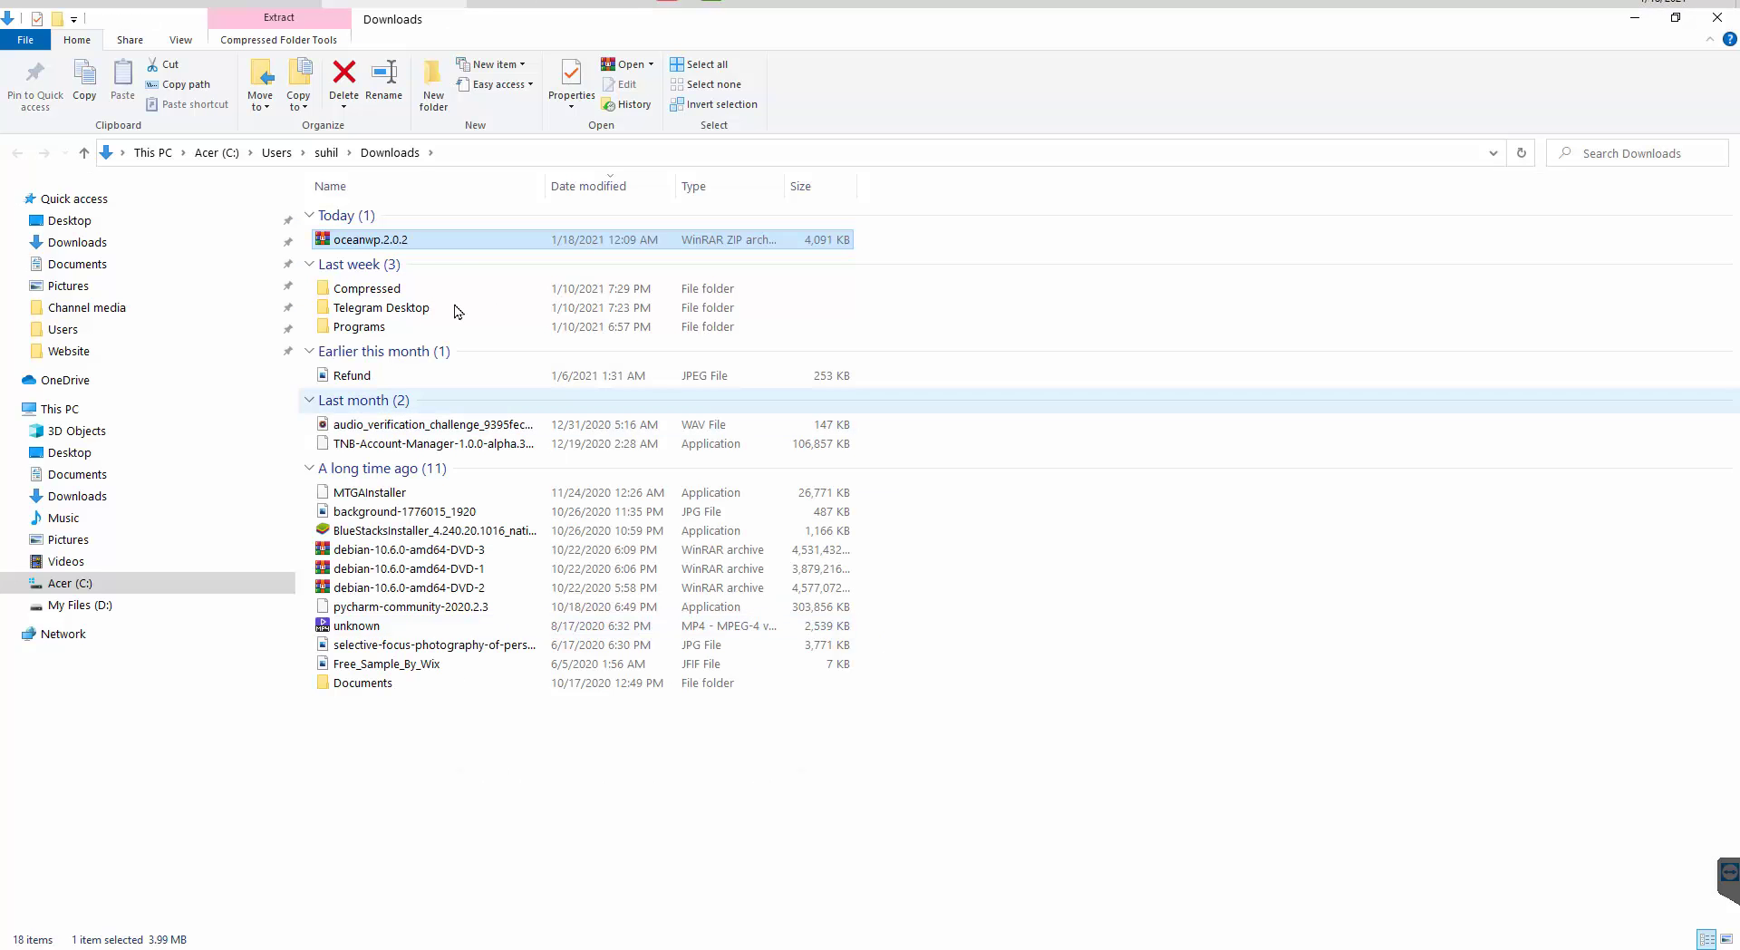
{"action": "left_click_drag", "start_coordinate": [363, 233], "coordinate": [423, 775]}
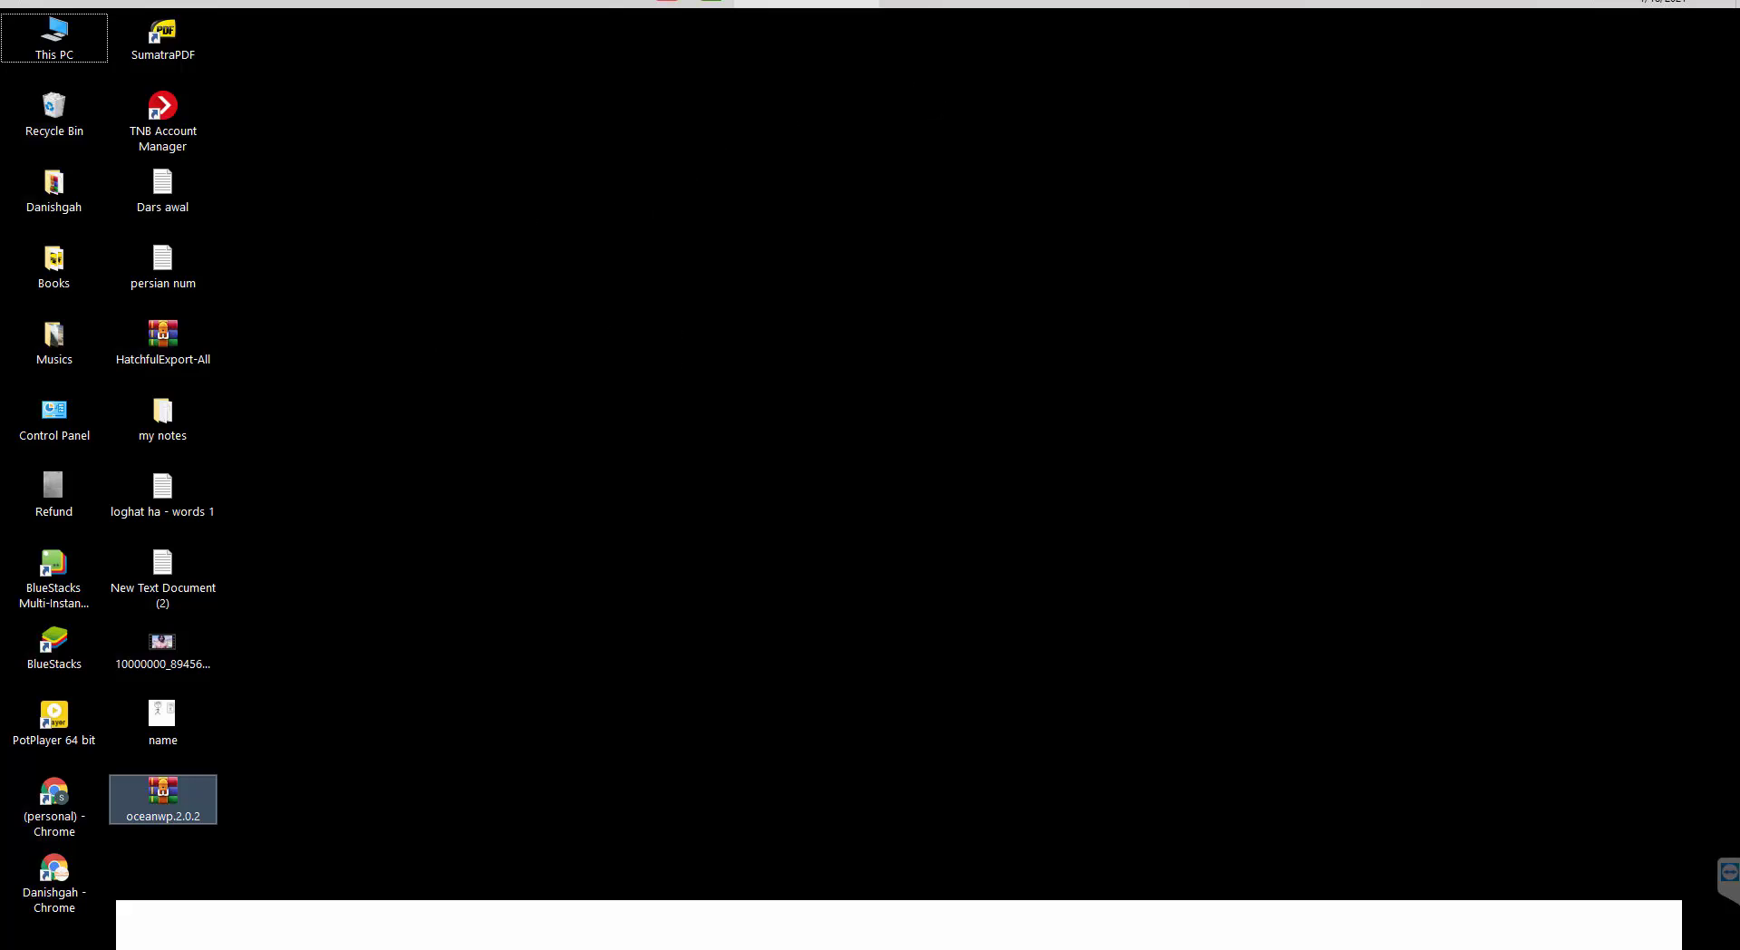
- Switch back to the browser's Add Themes page and open the theme upload form
{"action": "key", "text": "alt+Tab"}
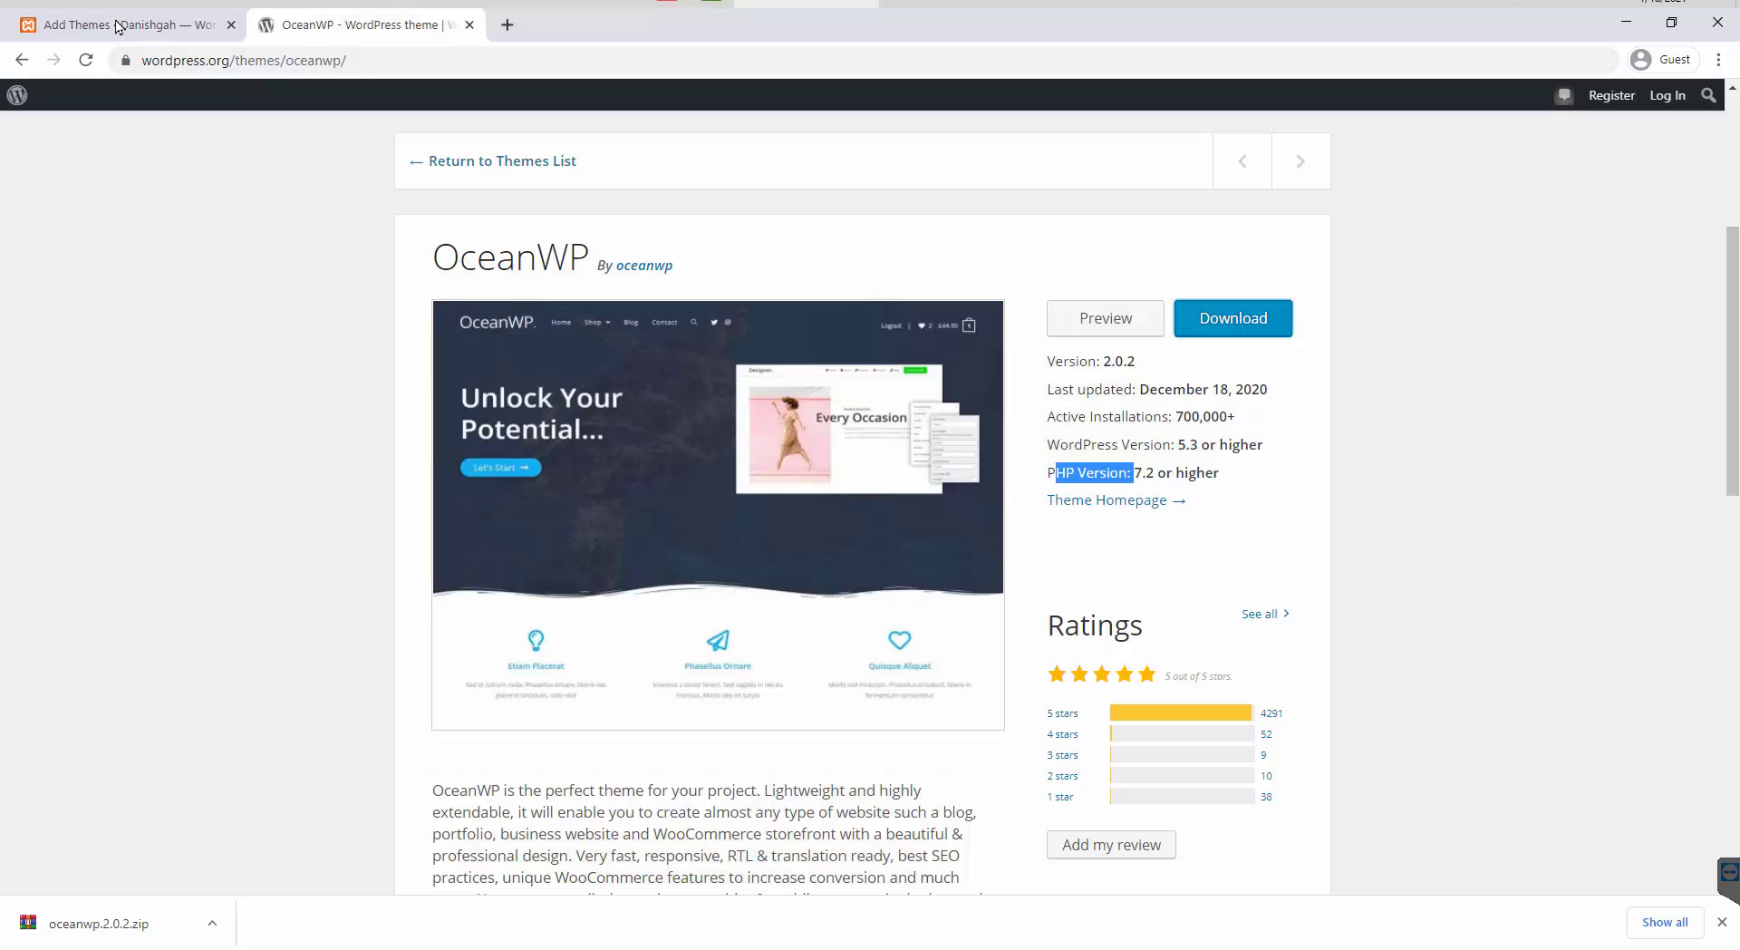
{"action": "left_click", "coordinate": [118, 26]}
{"action": "left_click", "coordinate": [356, 150]}
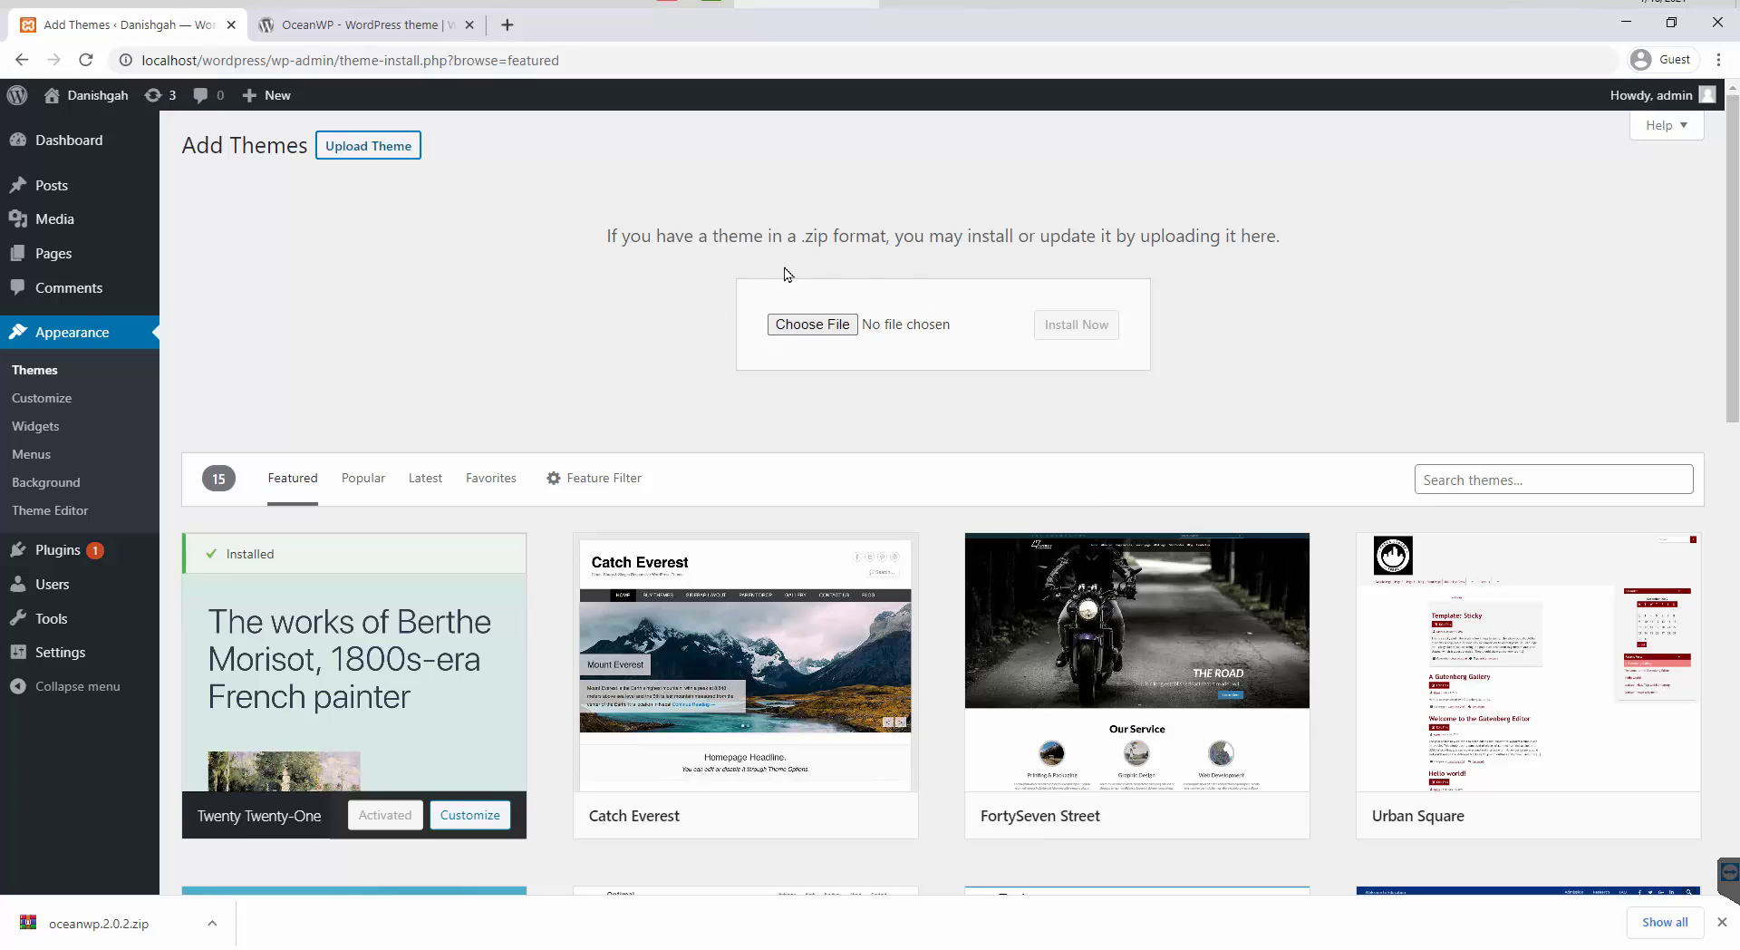
- Choose the oceanwp.2.0.2 archive from the Desktop as the theme file to upload
{"action": "left_click", "coordinate": [812, 327]}
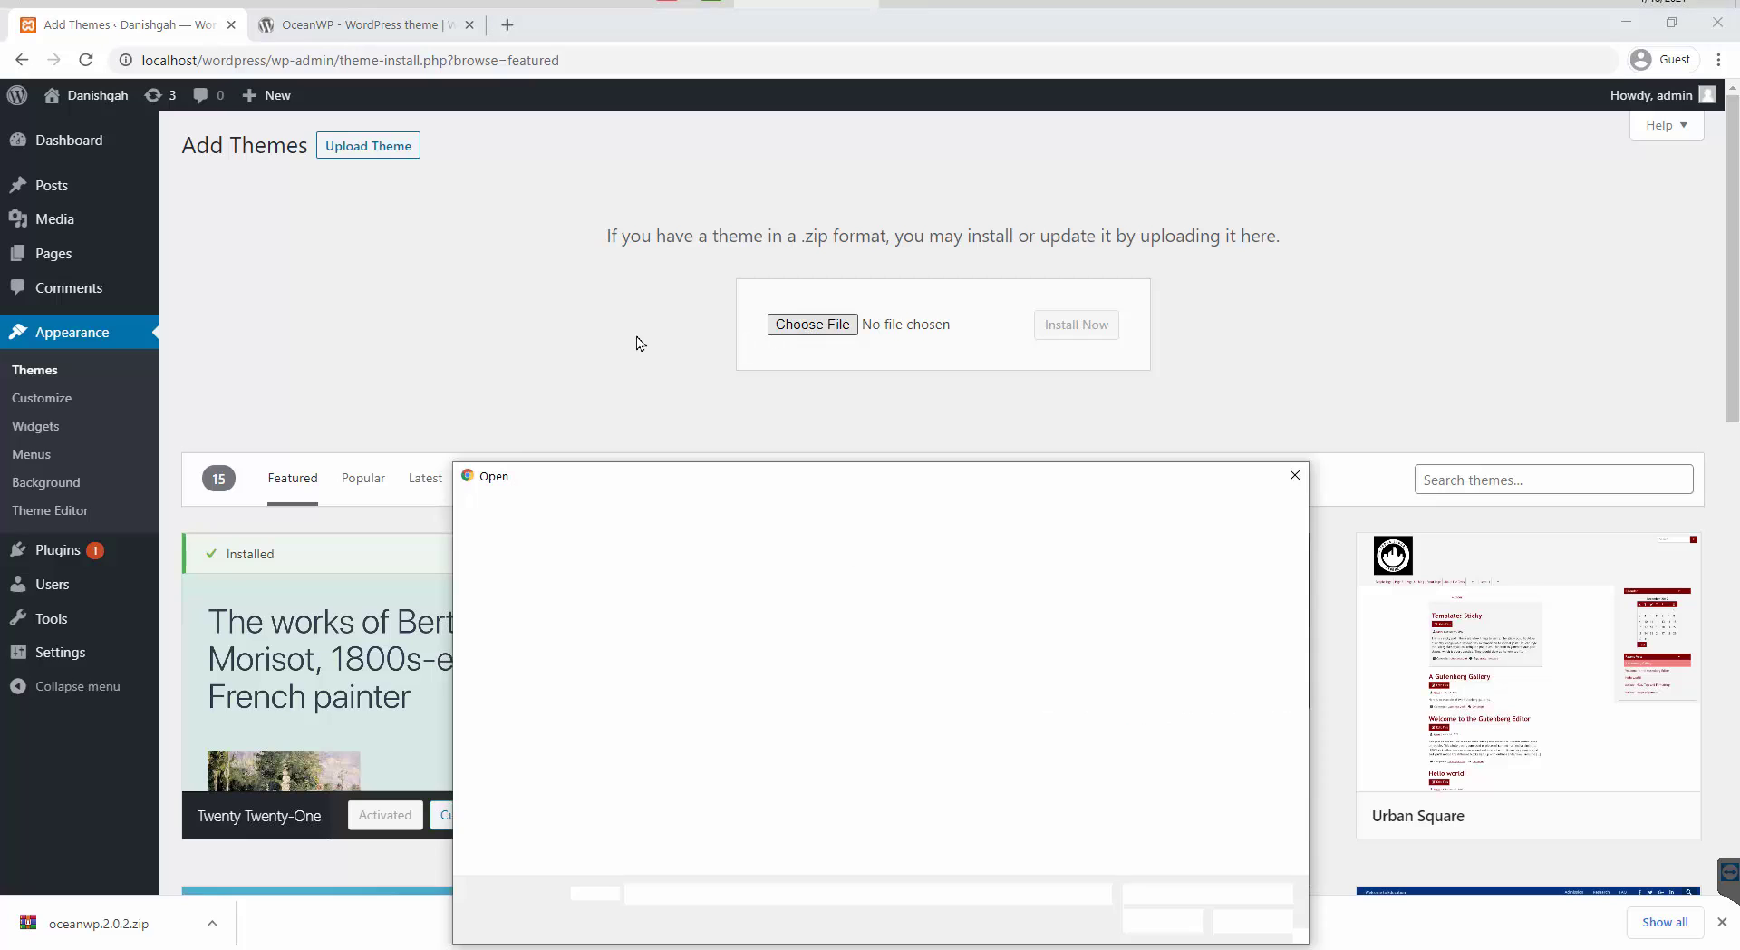
{"action": "left_click", "coordinate": [522, 600]}
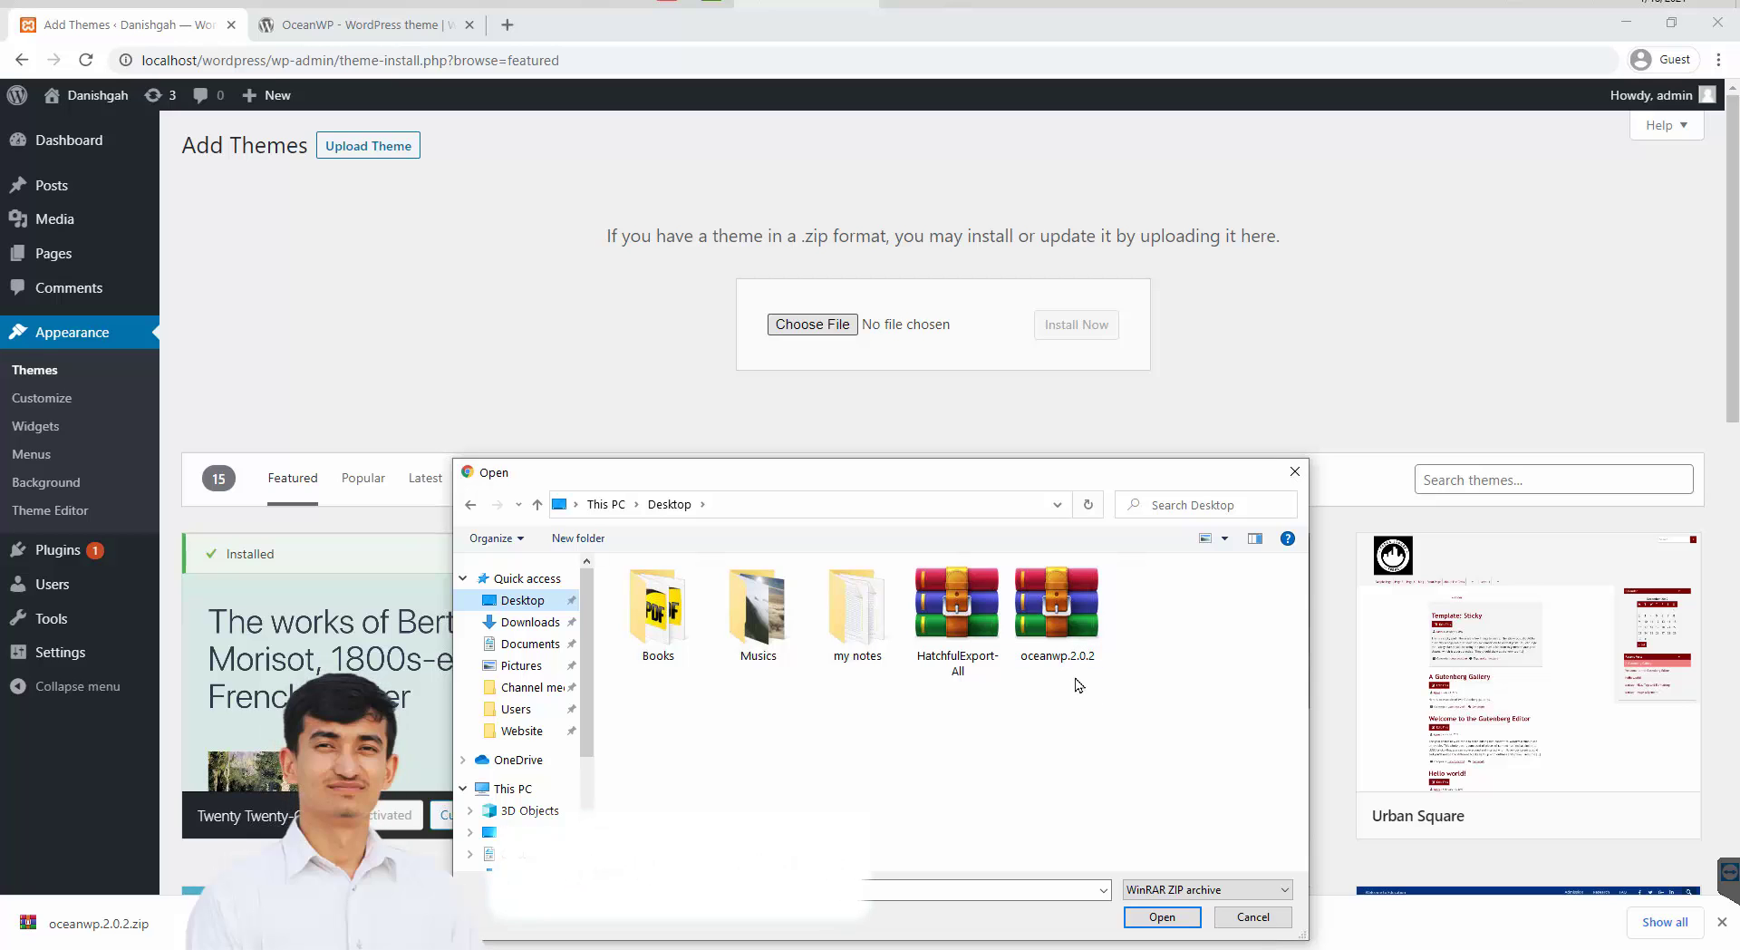
{"action": "right_click", "coordinate": [1057, 648]}
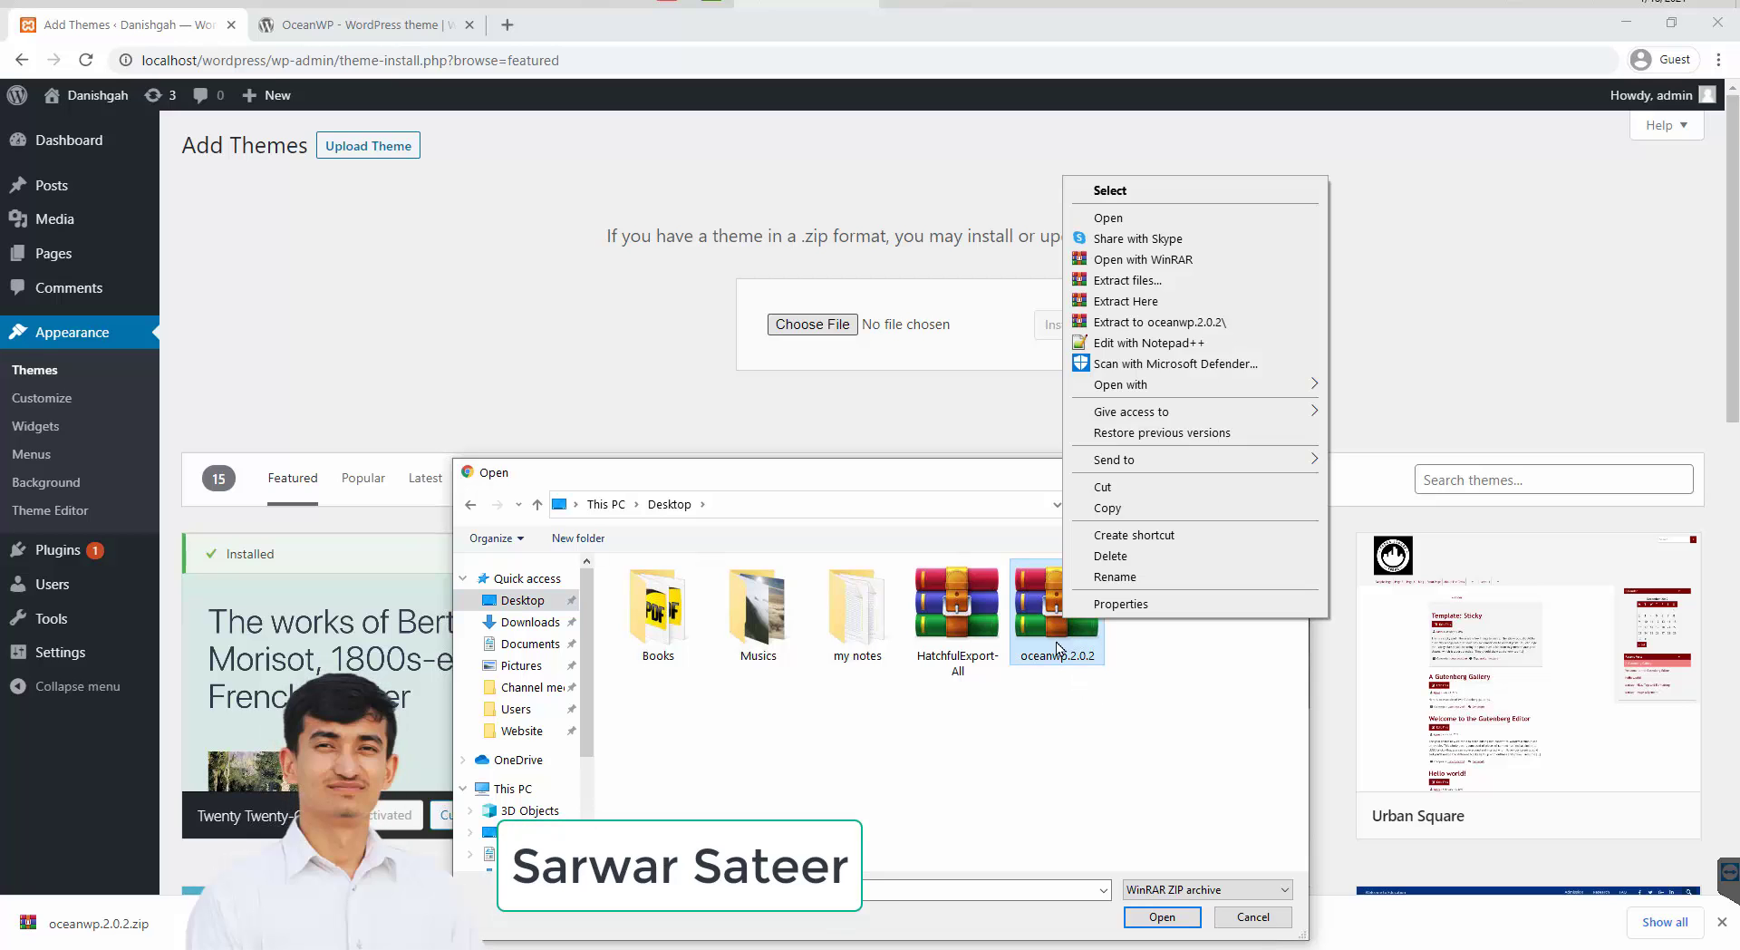
{"action": "left_click", "coordinate": [1024, 713]}
{"action": "left_click", "coordinate": [1076, 649]}
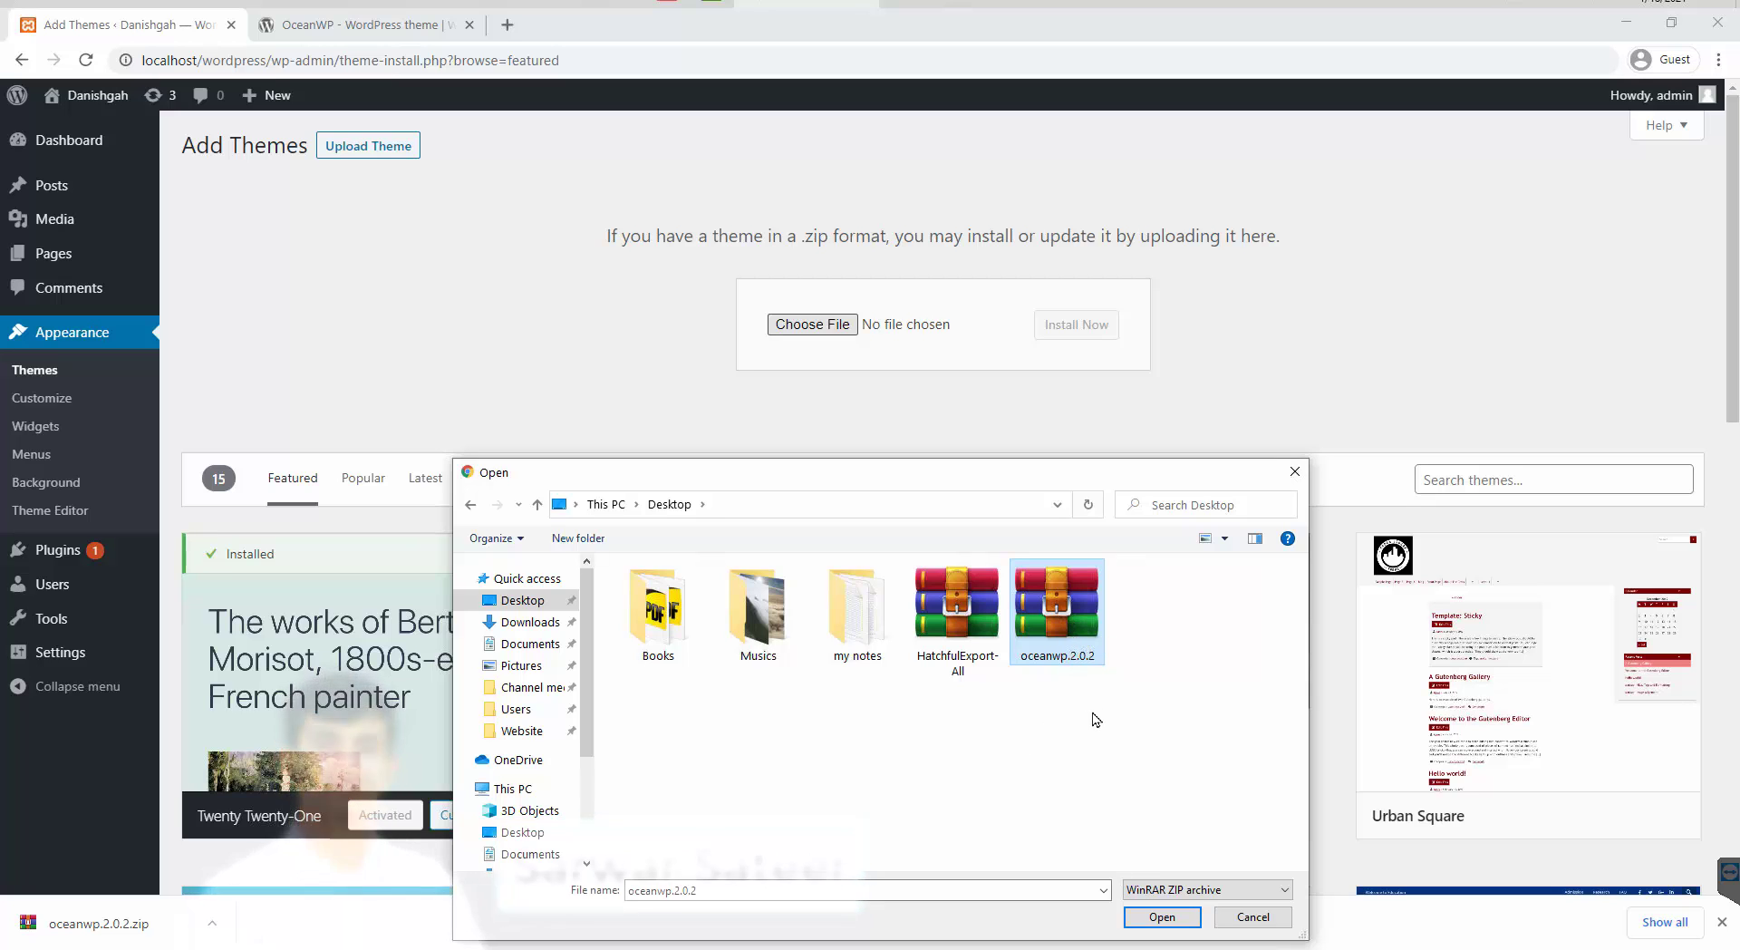
{"action": "left_click", "coordinate": [1157, 917]}
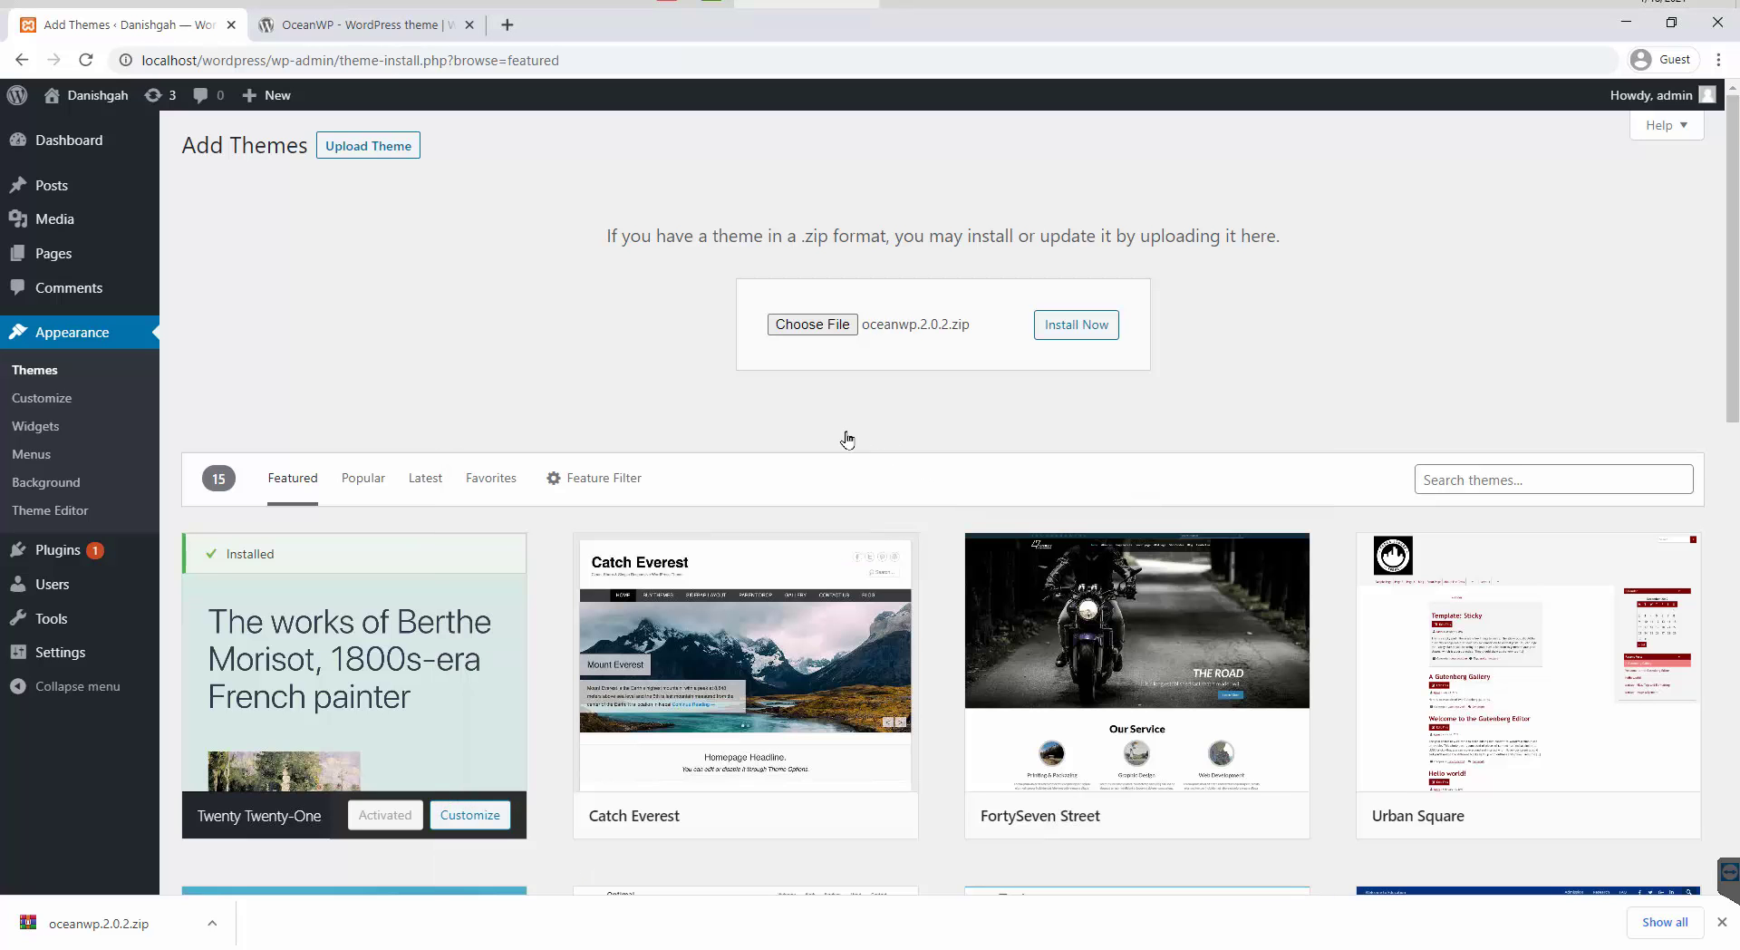
- Install the OceanWP theme from the chosen zip file and dismiss the browser's downloads bar
{"action": "left_click", "coordinate": [1077, 328]}
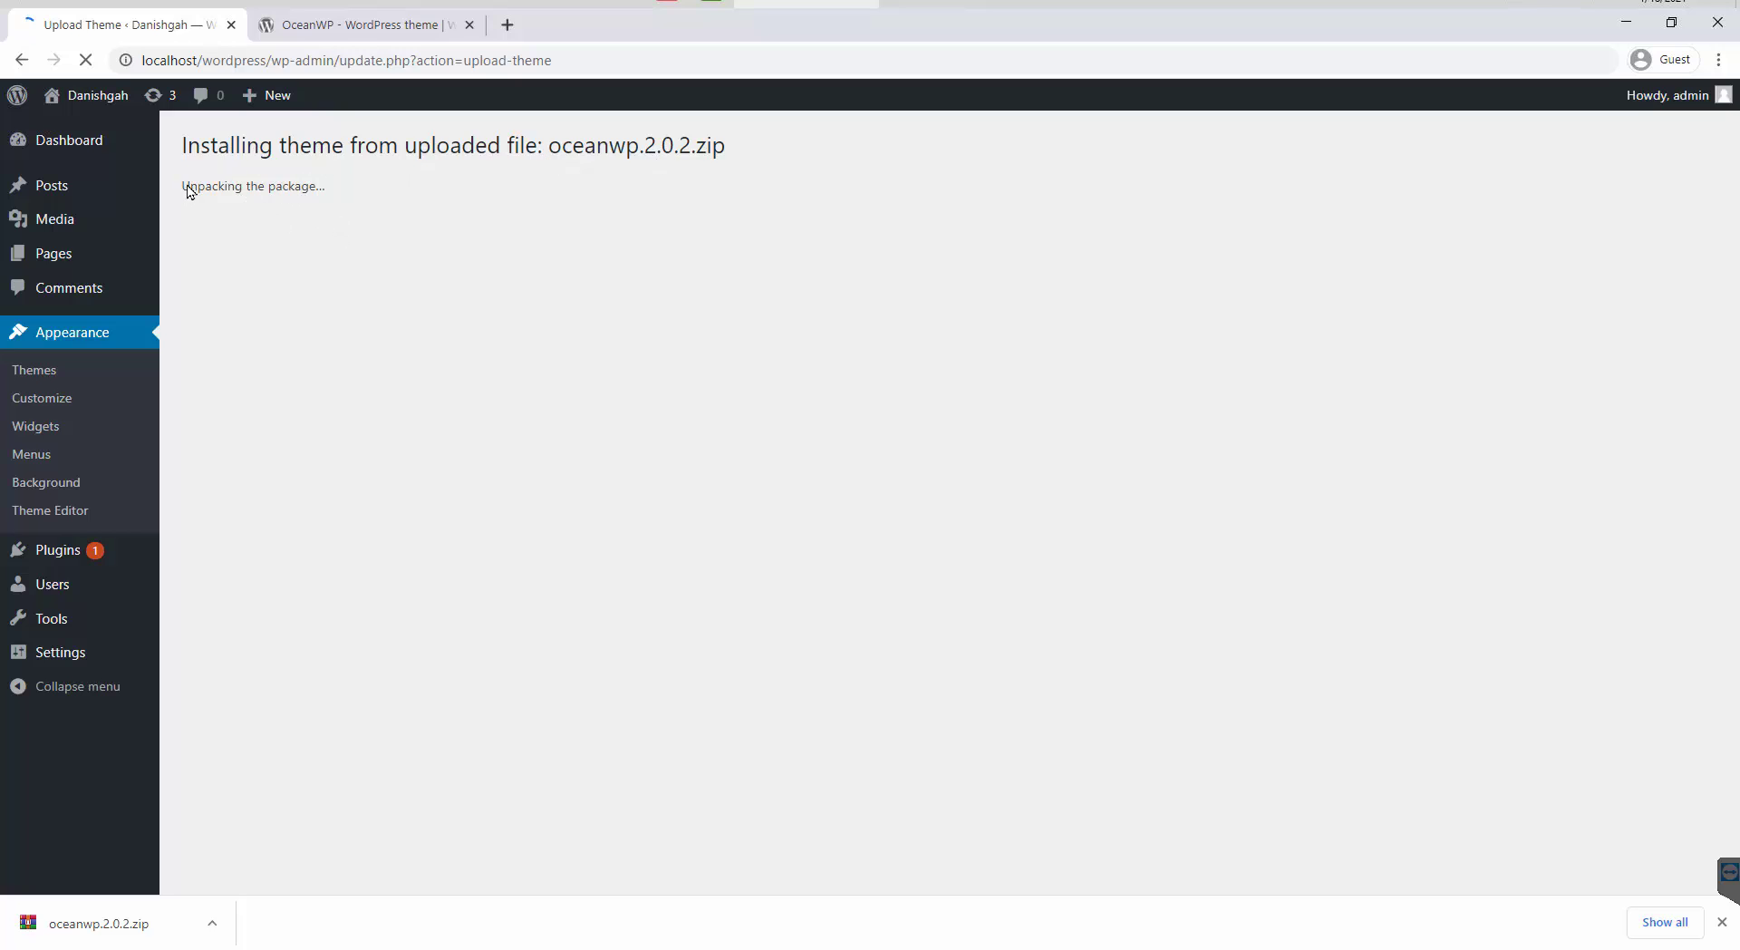
{"action": "left_click_drag", "start_coordinate": [187, 185], "coordinate": [309, 189]}
{"action": "left_click", "coordinate": [306, 186]}
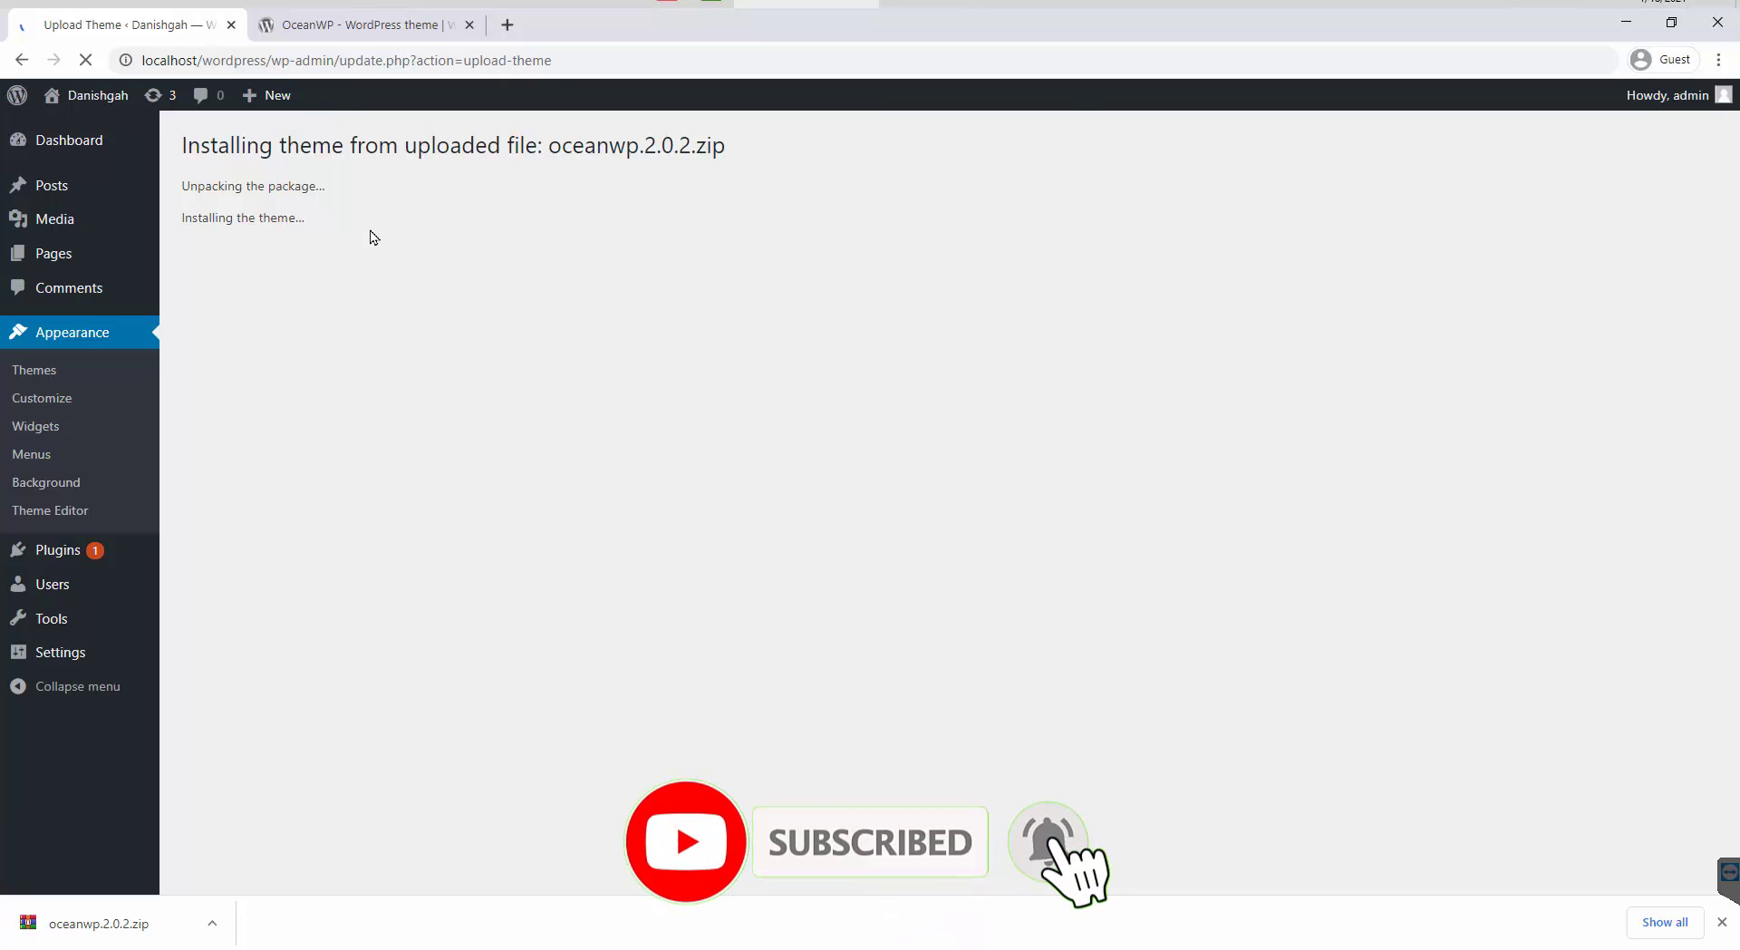
{"action": "left_click", "coordinate": [1723, 923]}
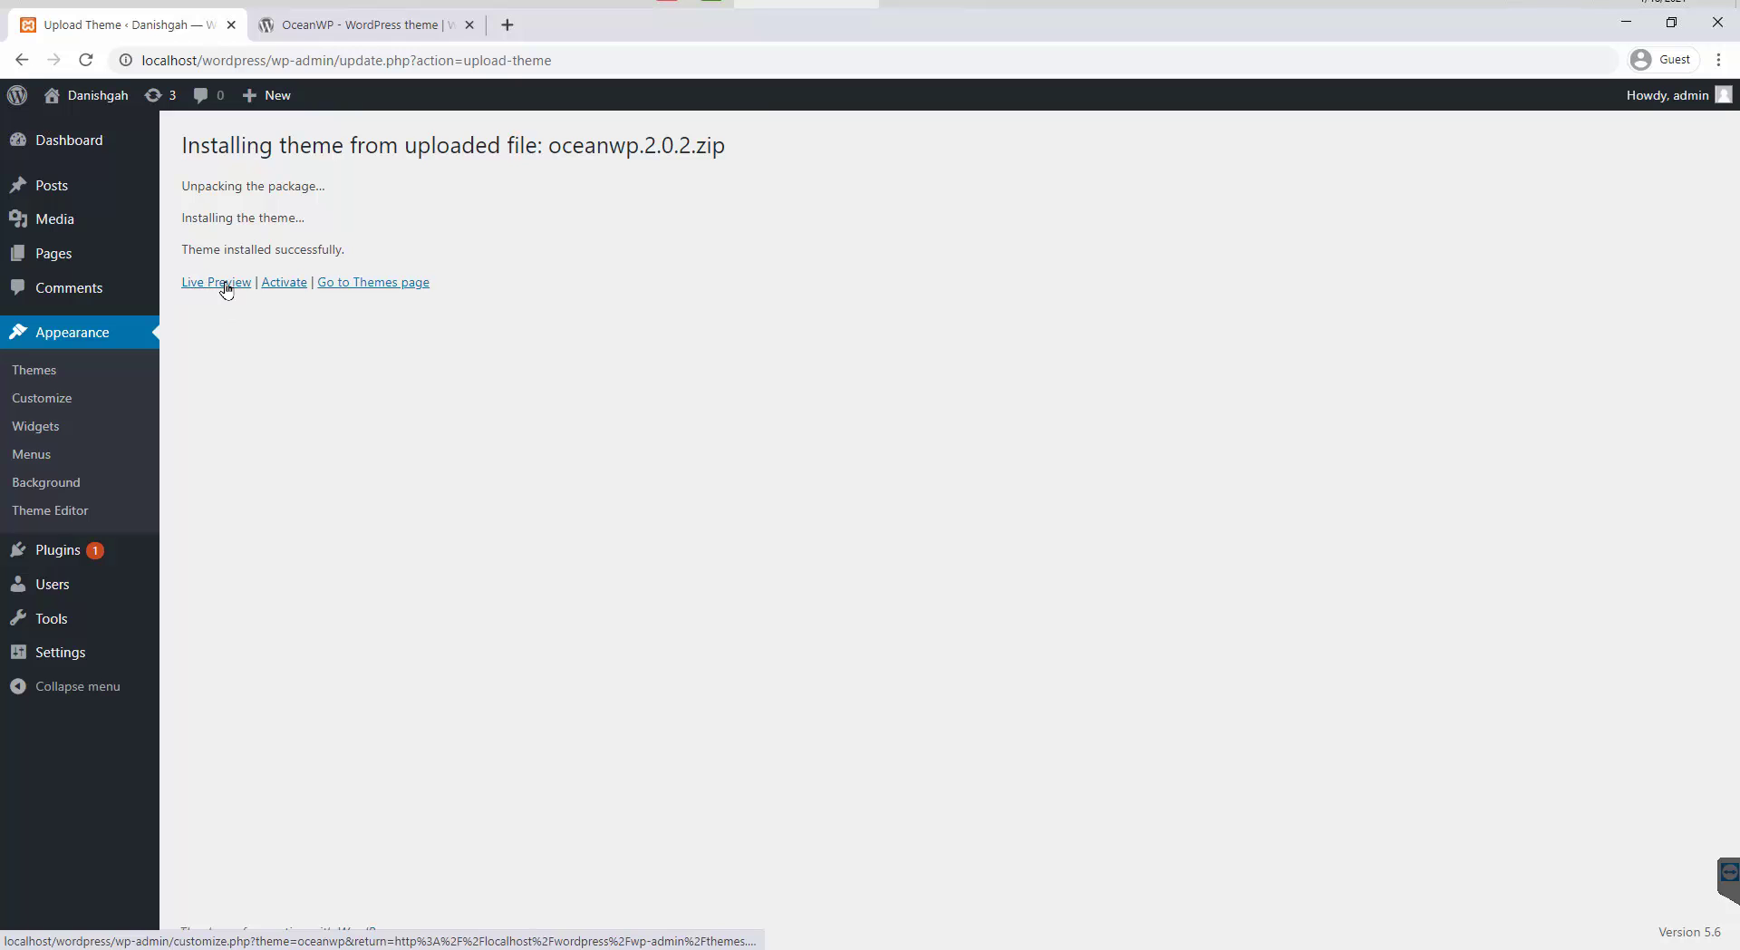
- Open the live preview of the installed OceanWP theme and examine the site with the customizer controls hidden
{"action": "key", "text": "Tab"}
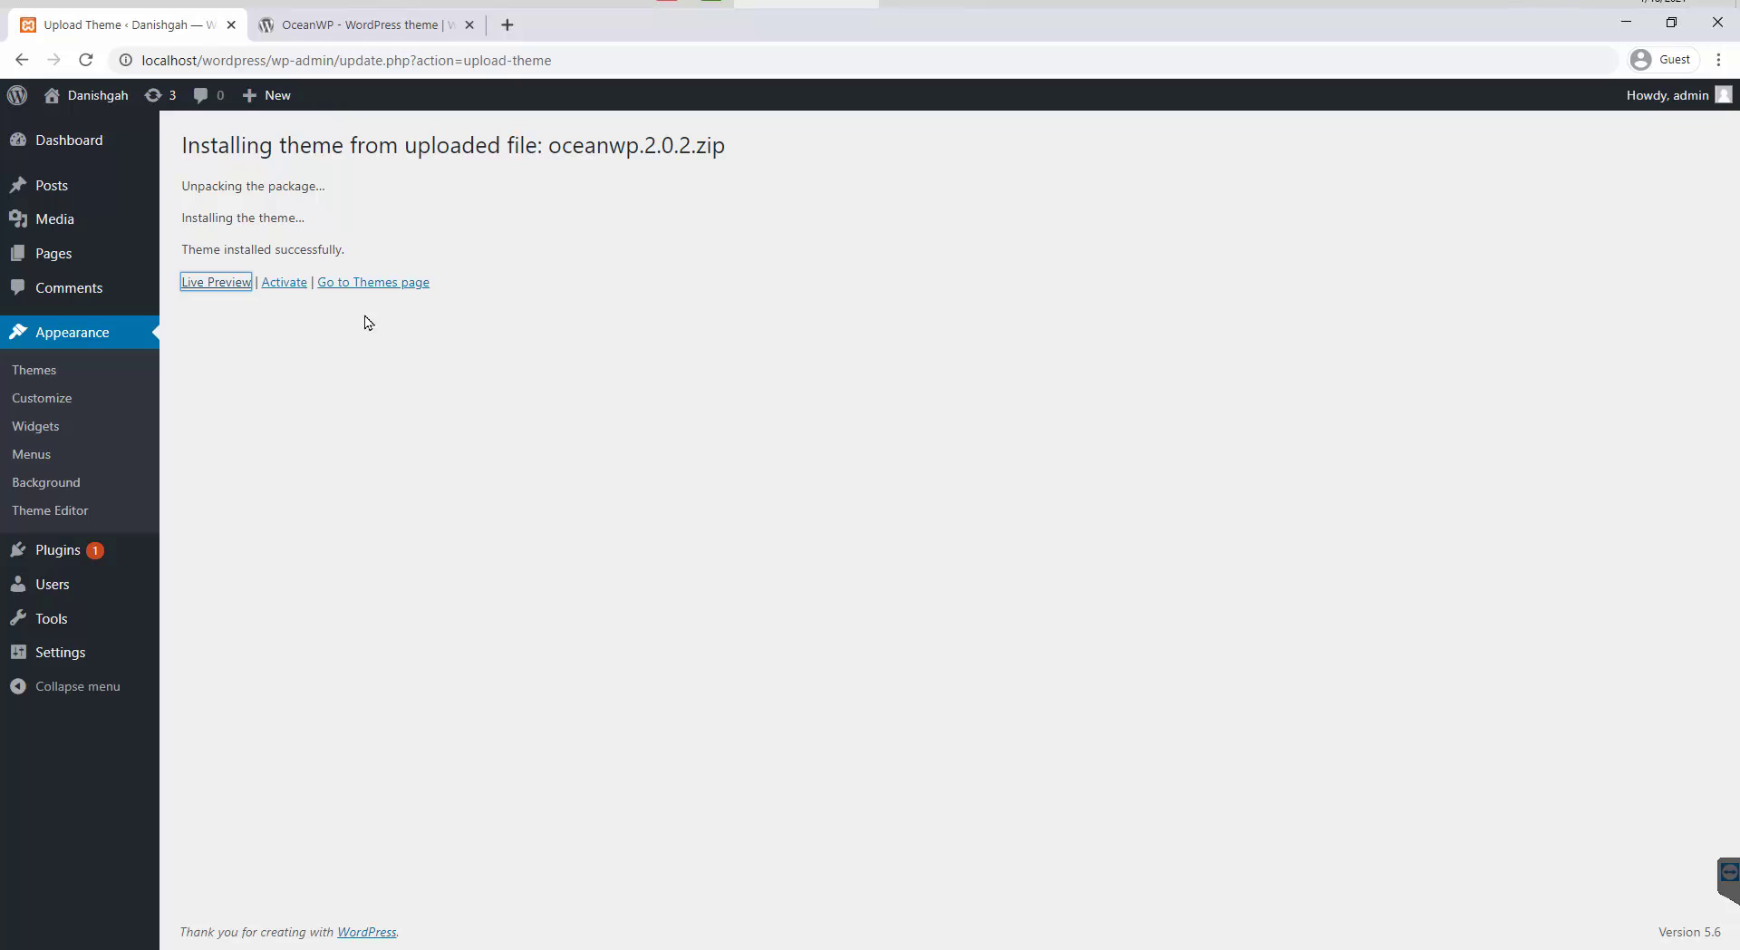
{"action": "left_click", "coordinate": [223, 288]}
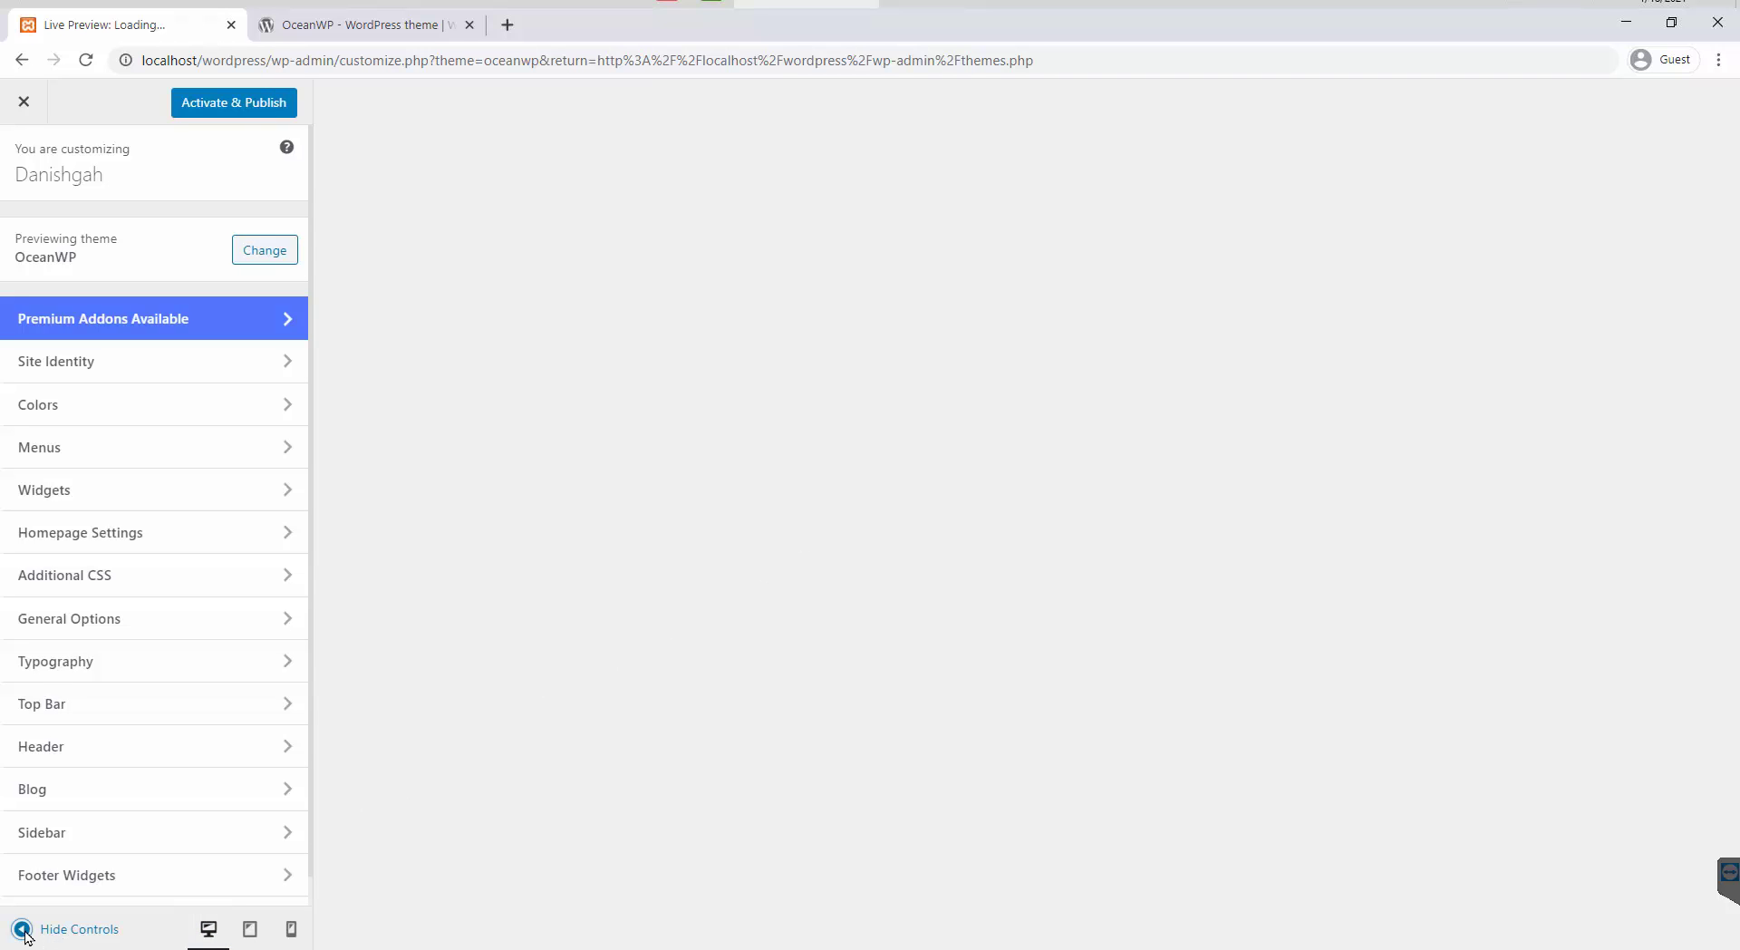
{"action": "left_click", "coordinate": [25, 934]}
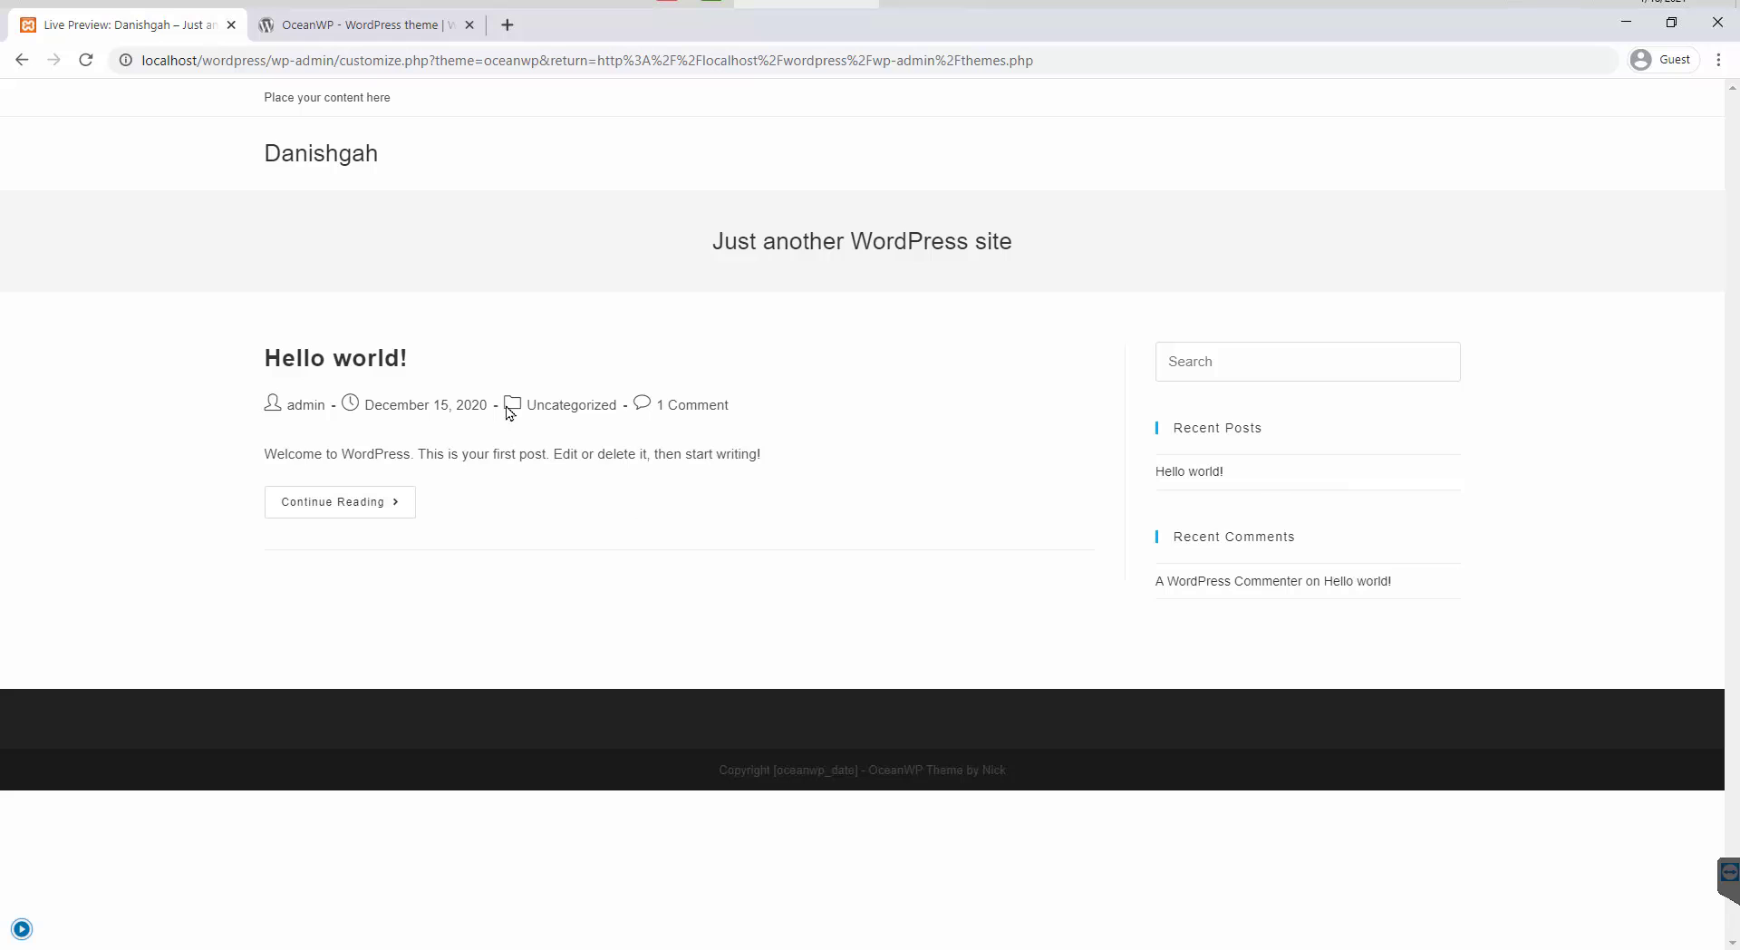
{"action": "triple_click", "coordinate": [263, 348]}
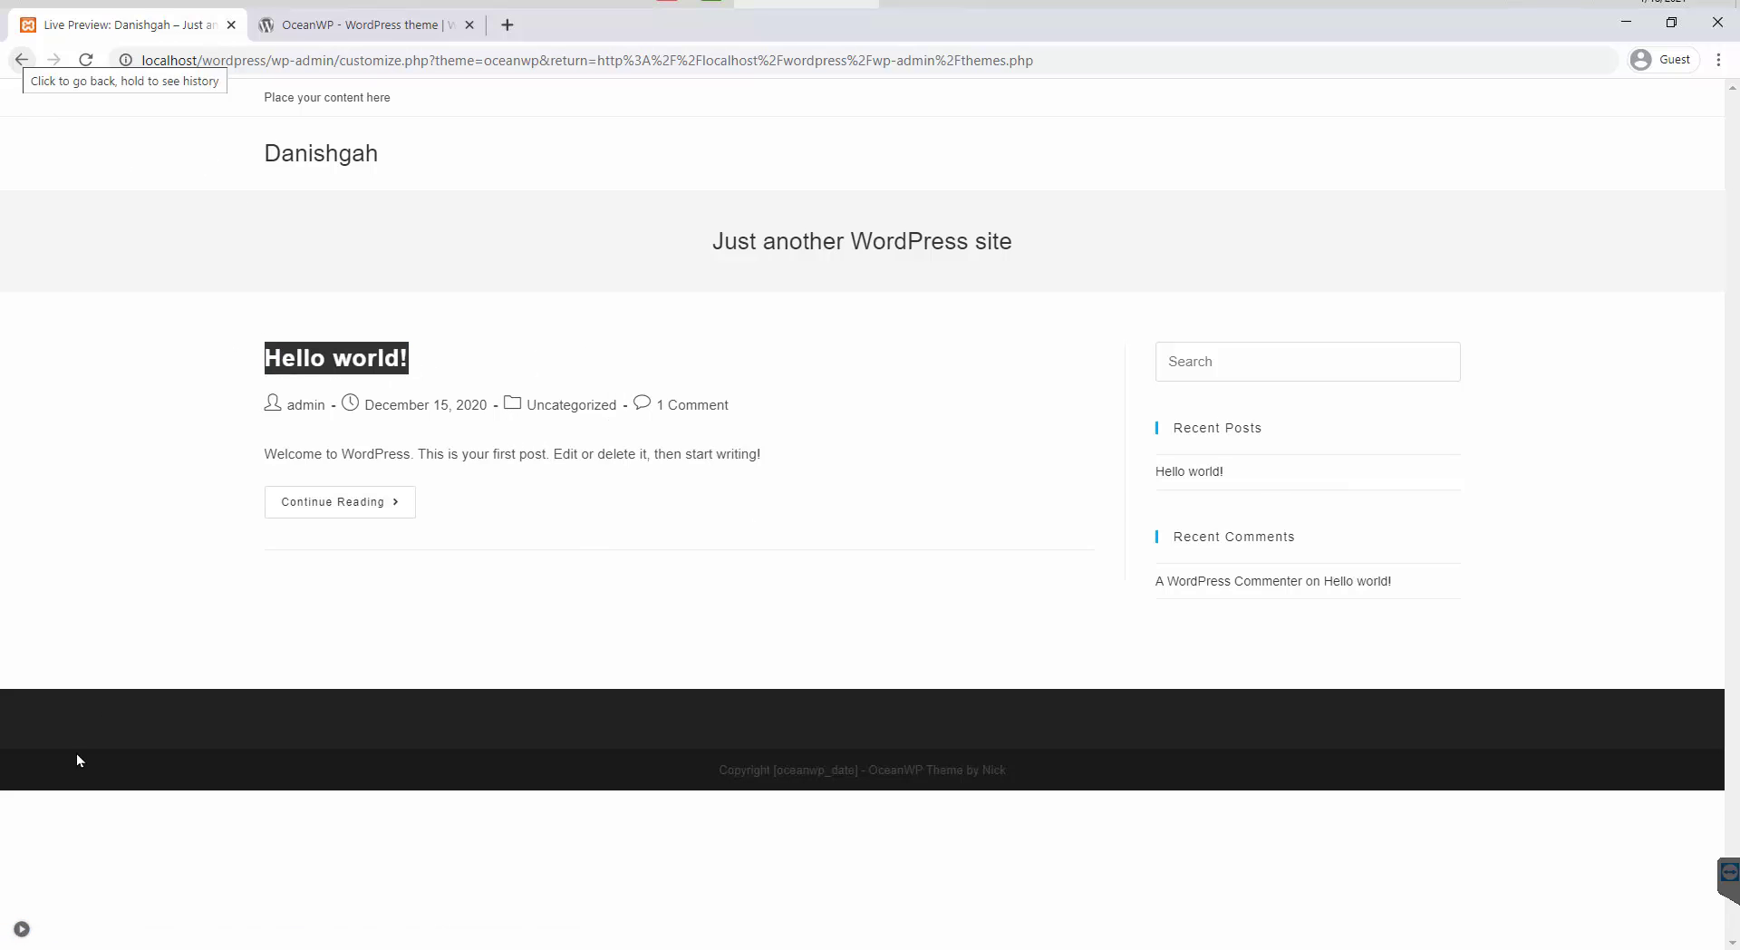
- Show the customizer controls again, activate and publish the OceanWP theme, and close the customizer
{"action": "left_click", "coordinate": [21, 933]}
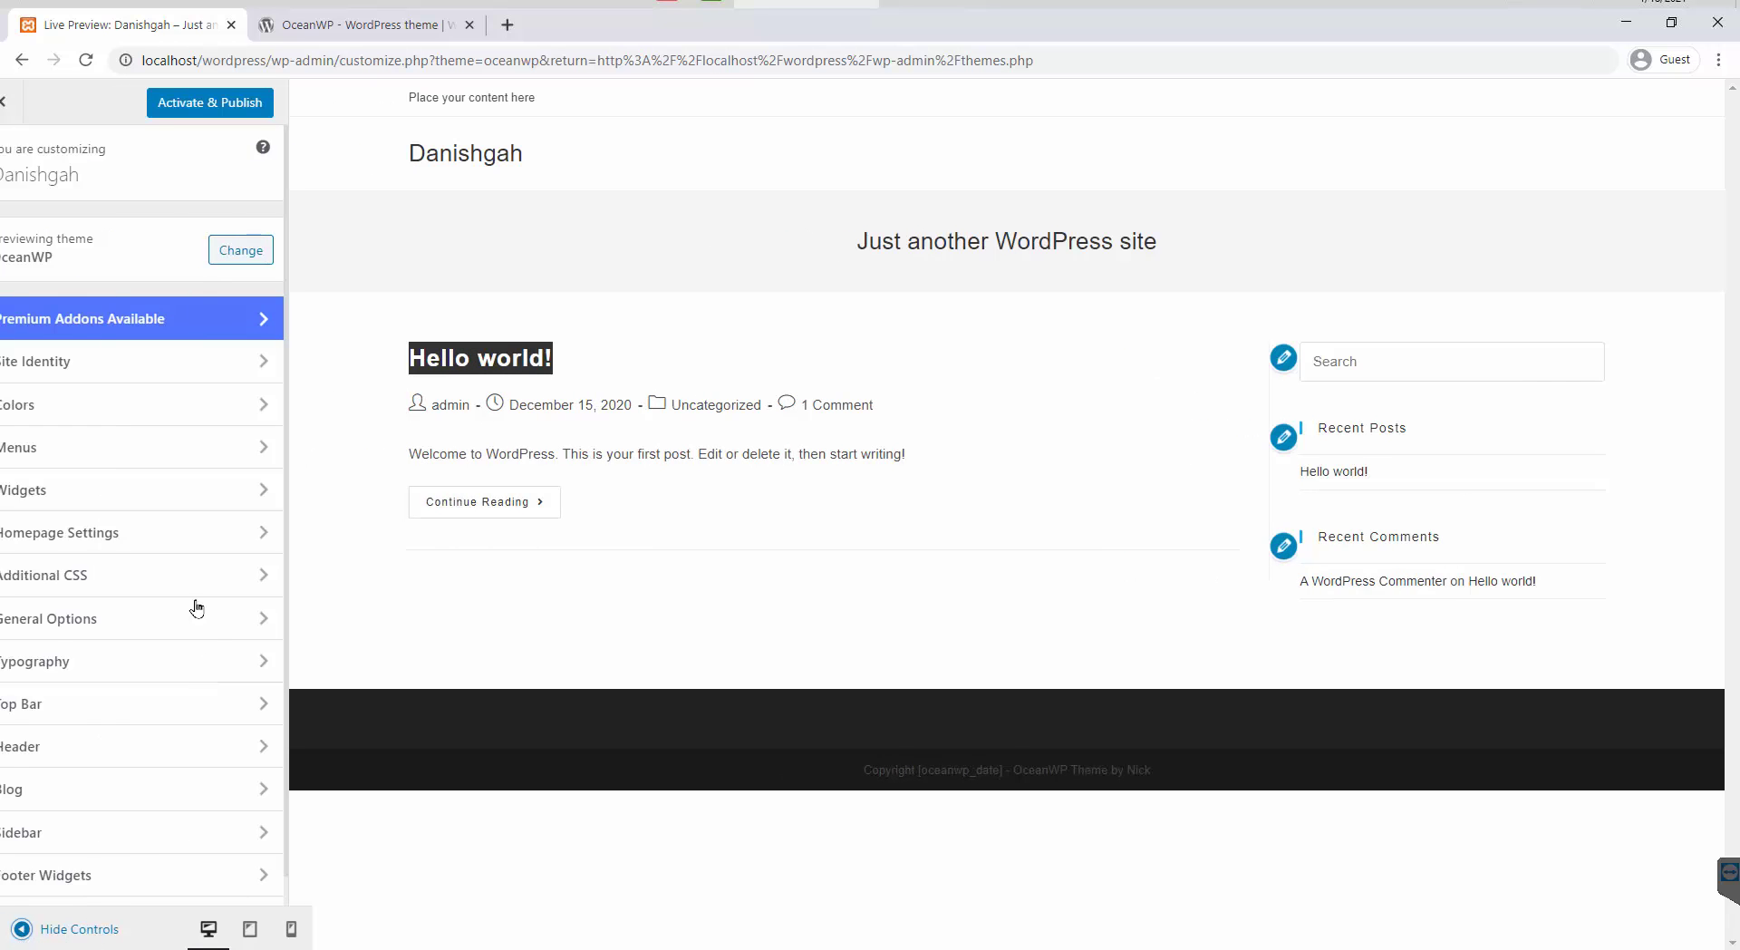
{"action": "left_click", "coordinate": [222, 105]}
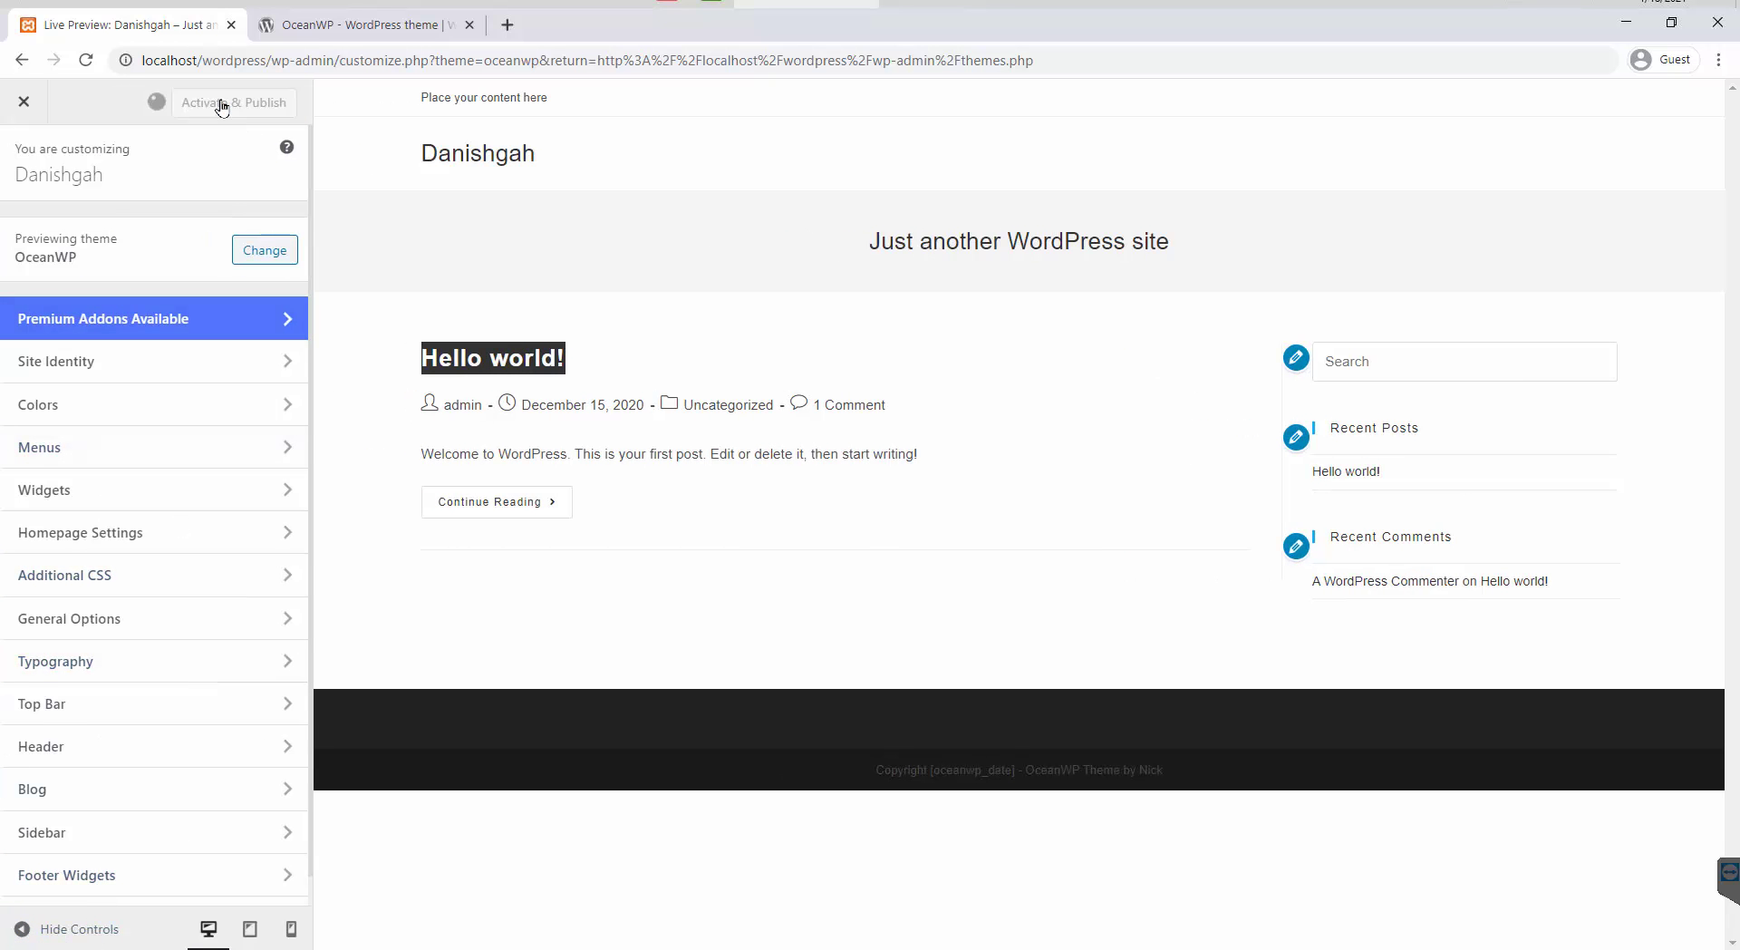
{"action": "left_click", "coordinate": [29, 88]}
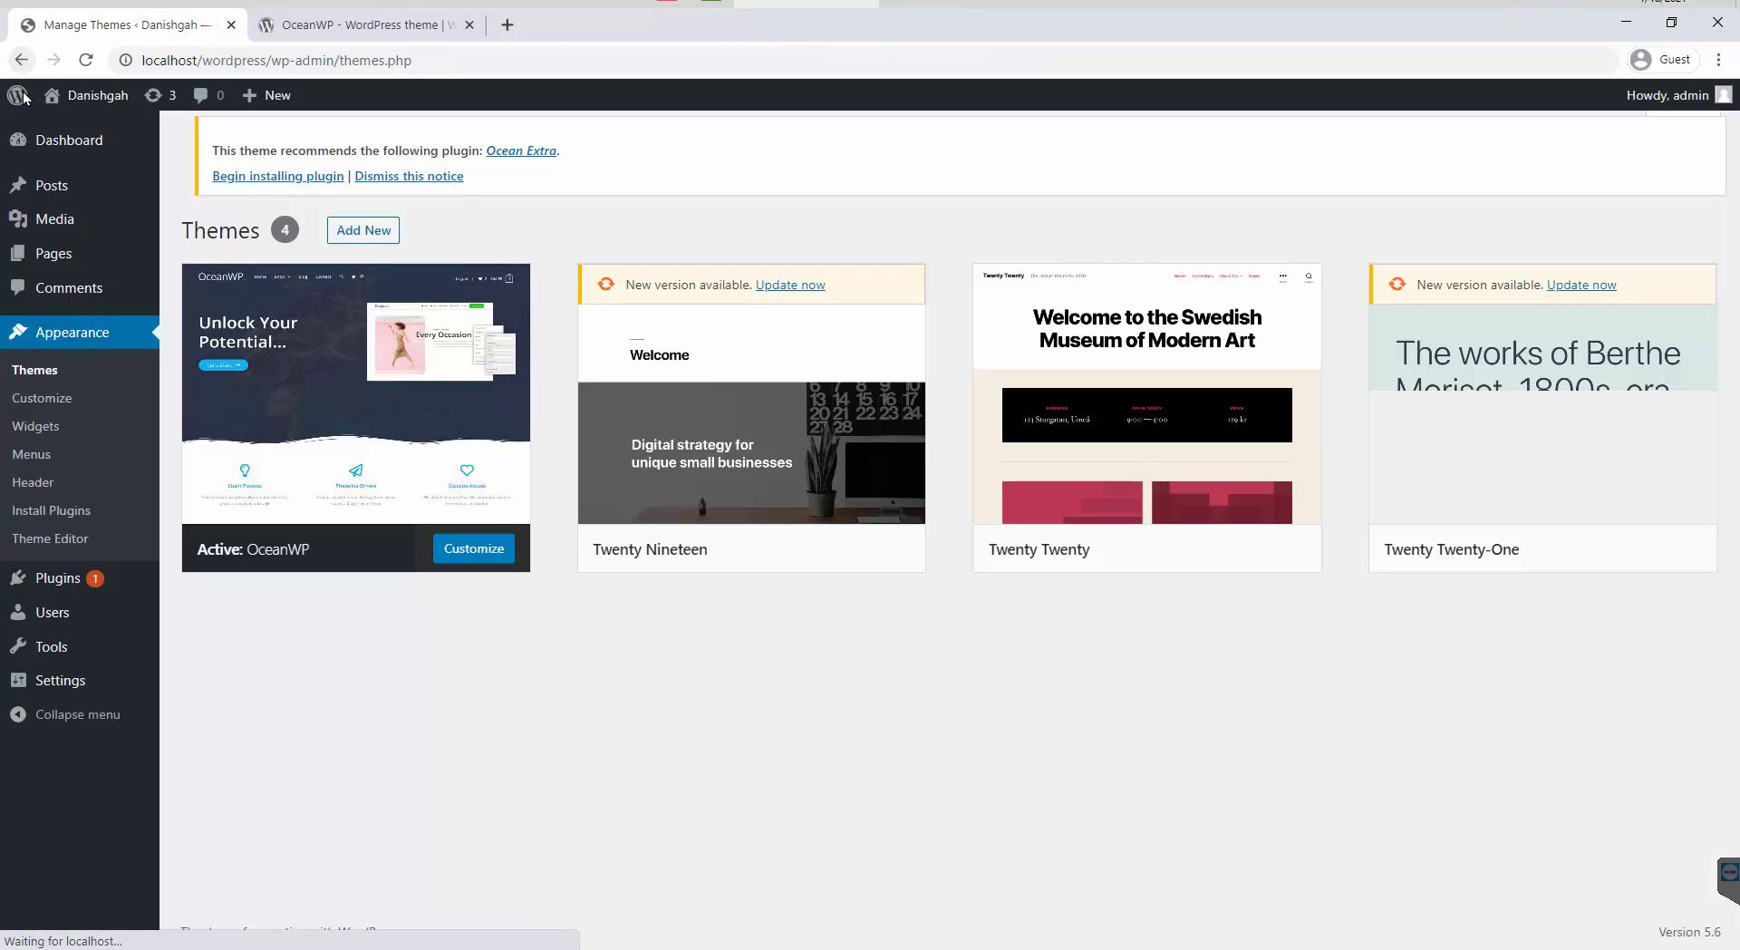